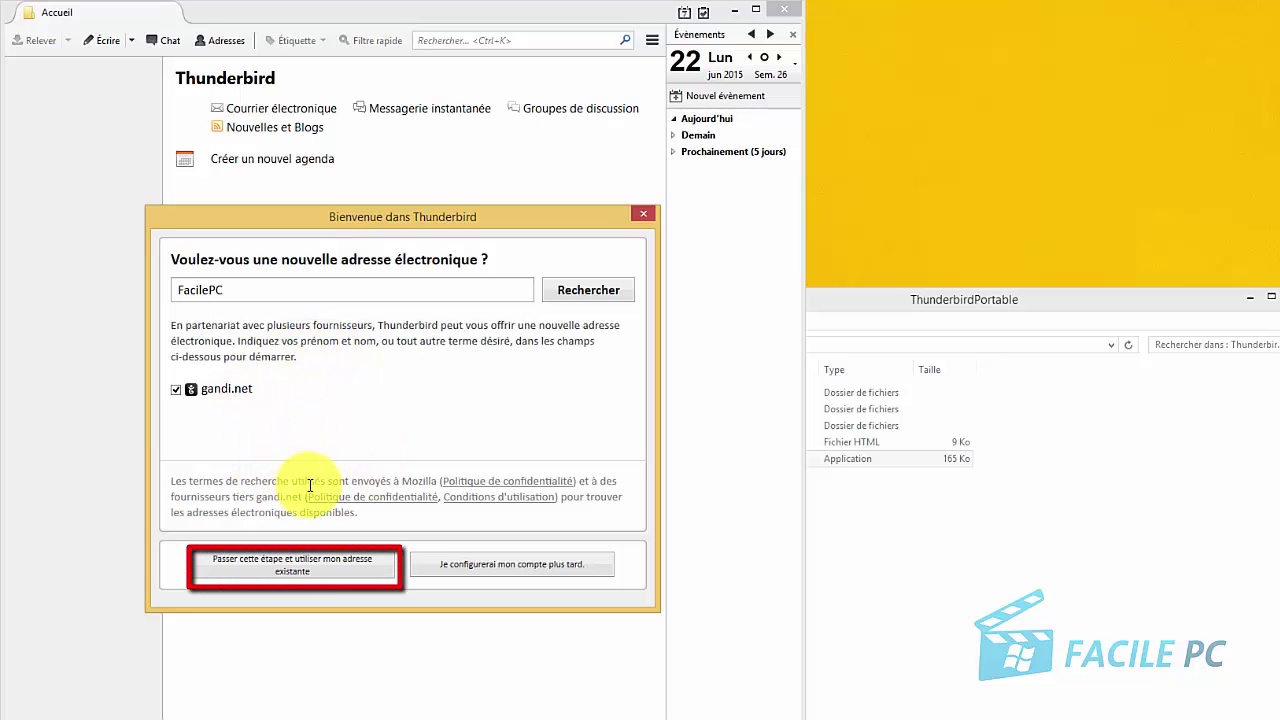
- Skip getting a new address, and enter the existing account's e-mail address and password for the new mail account
click(234, 571)
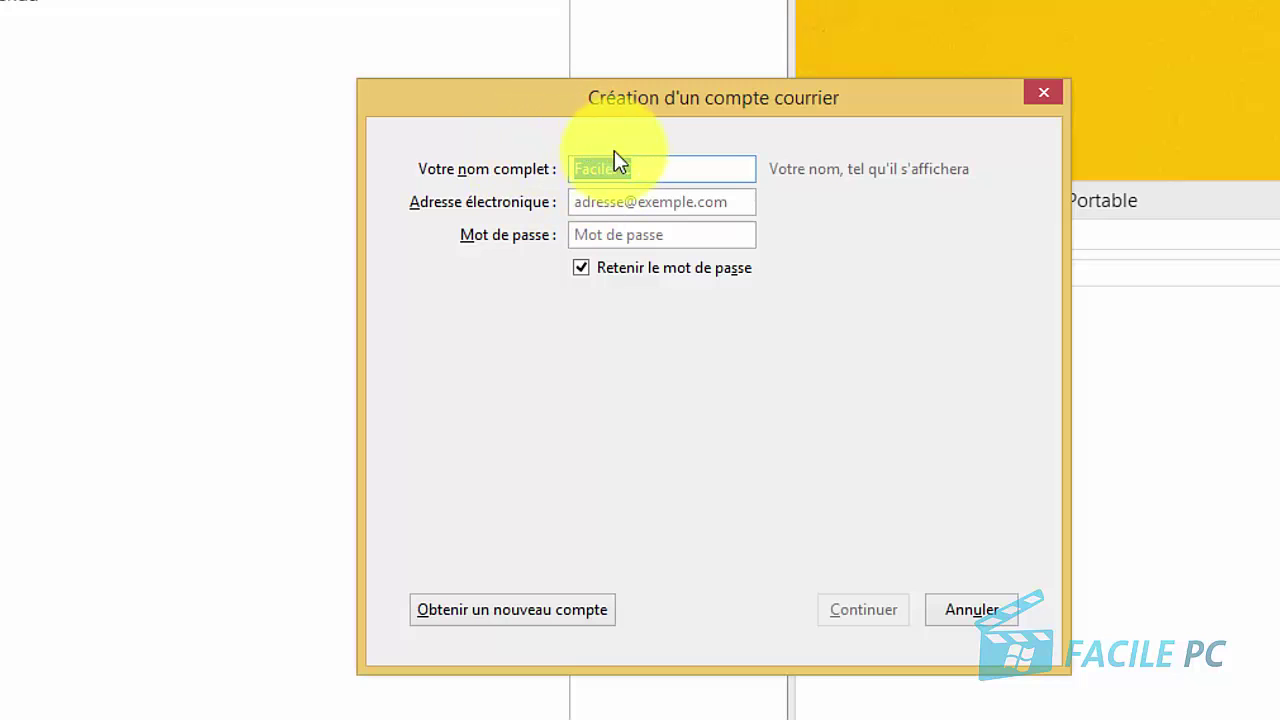
click(610, 203)
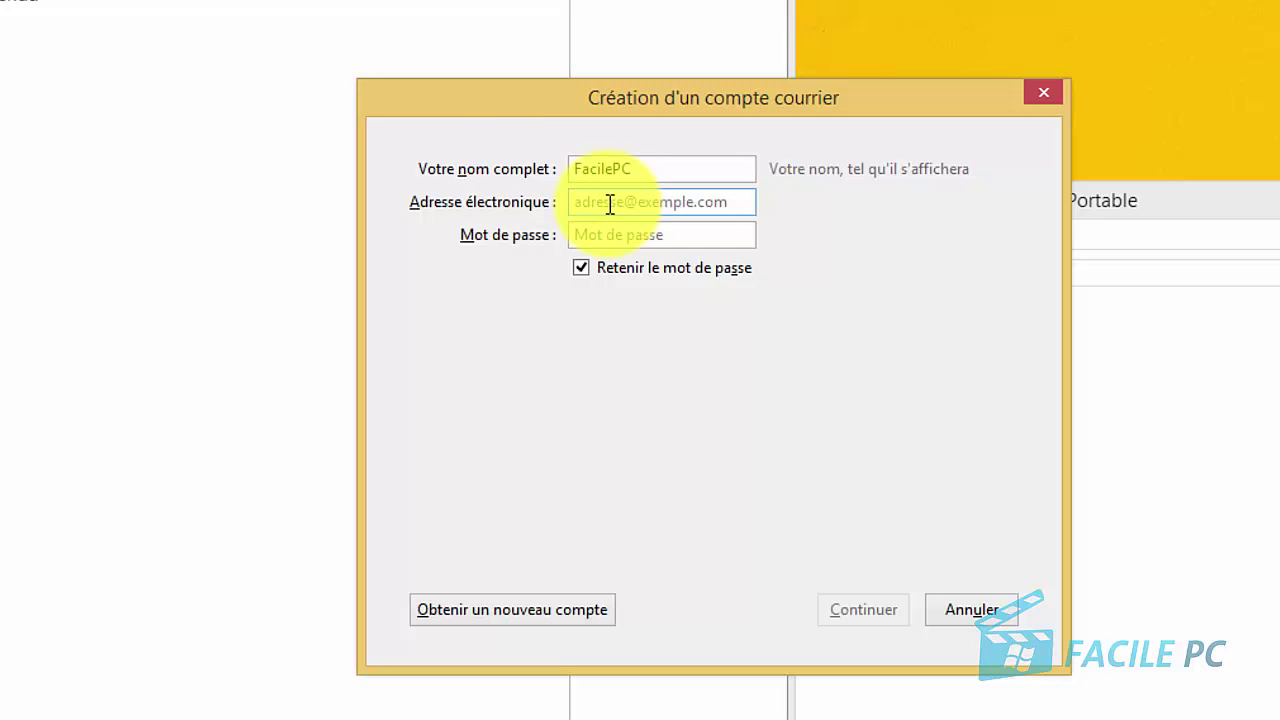
text(l)
text(orange.fr)
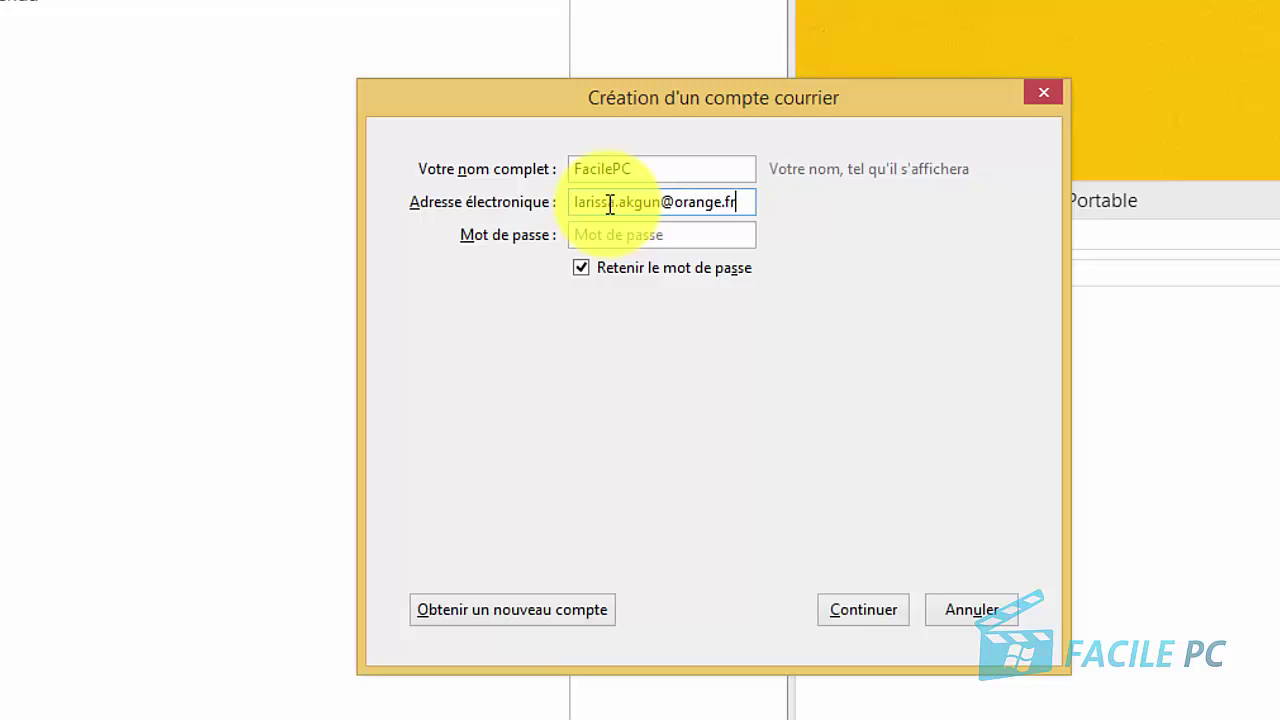
click(609, 232)
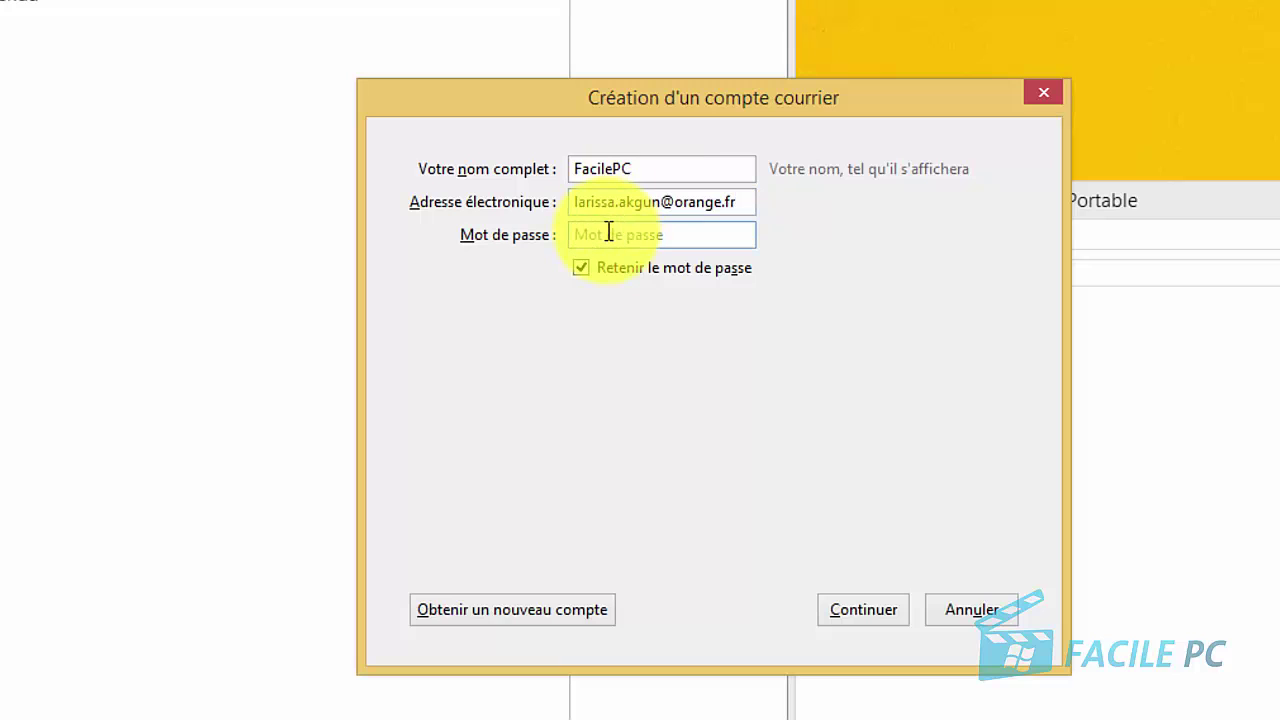
text(•)
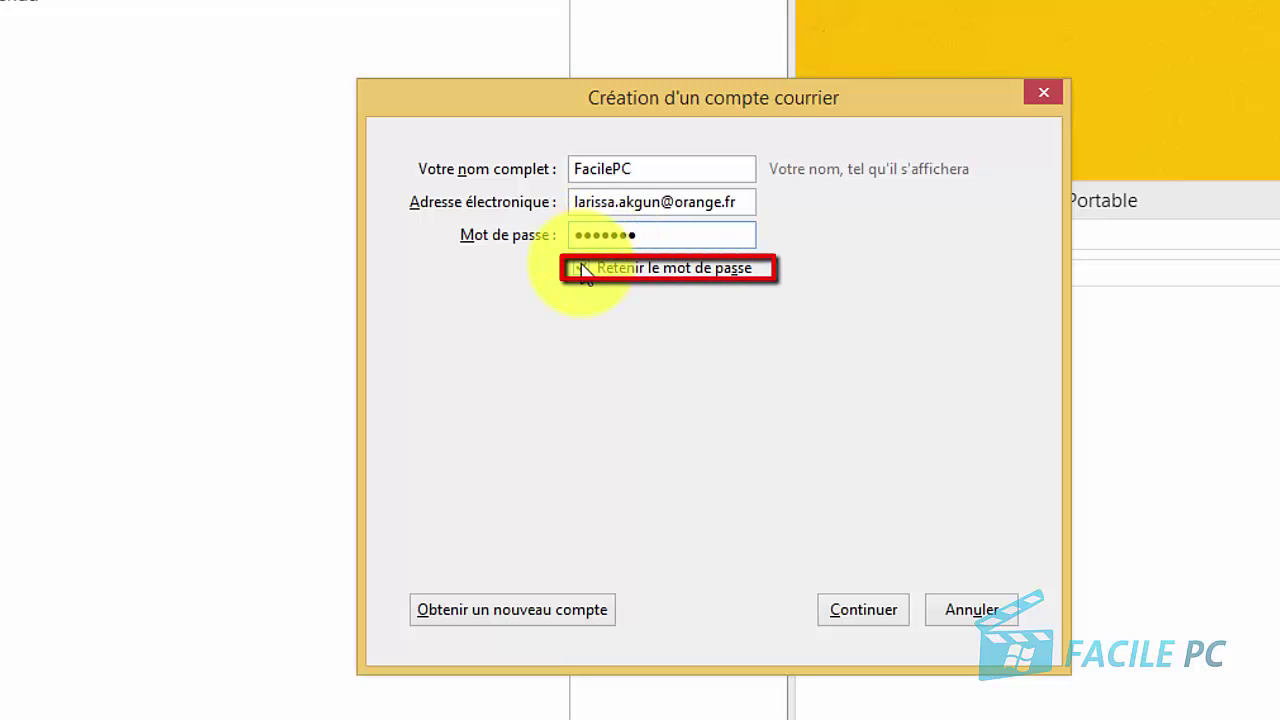
click(580, 268)
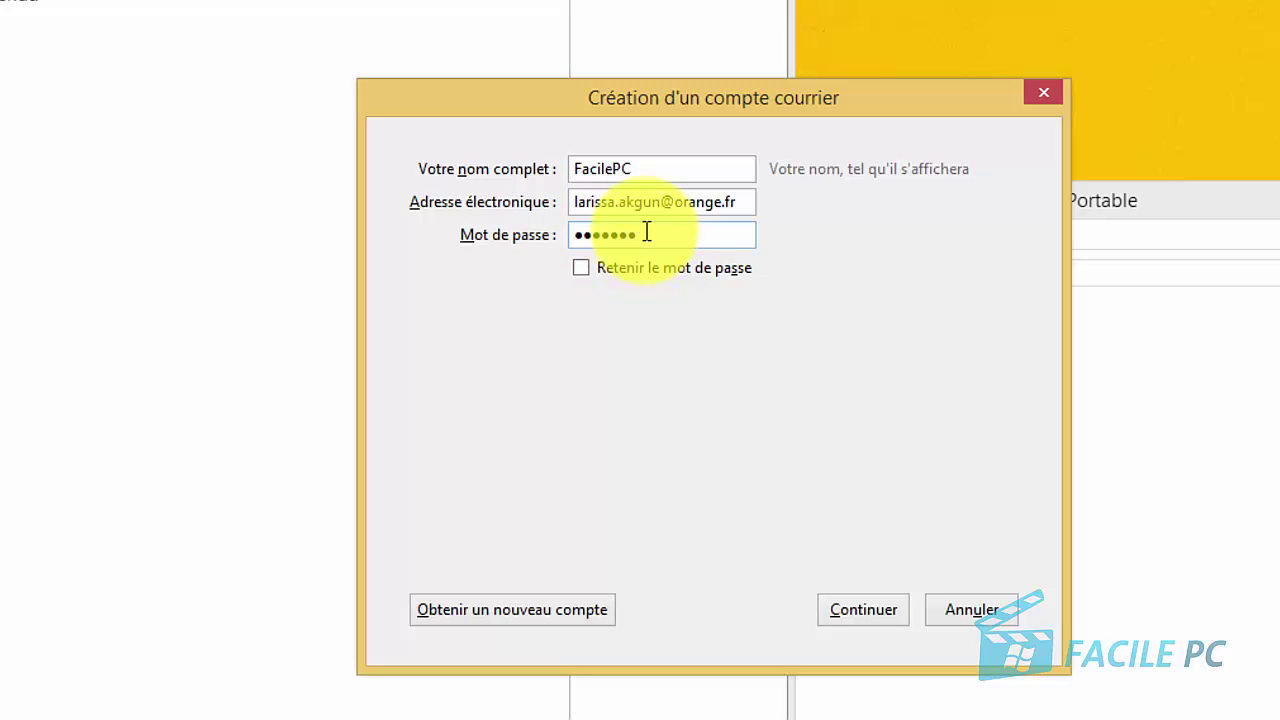
click(581, 268)
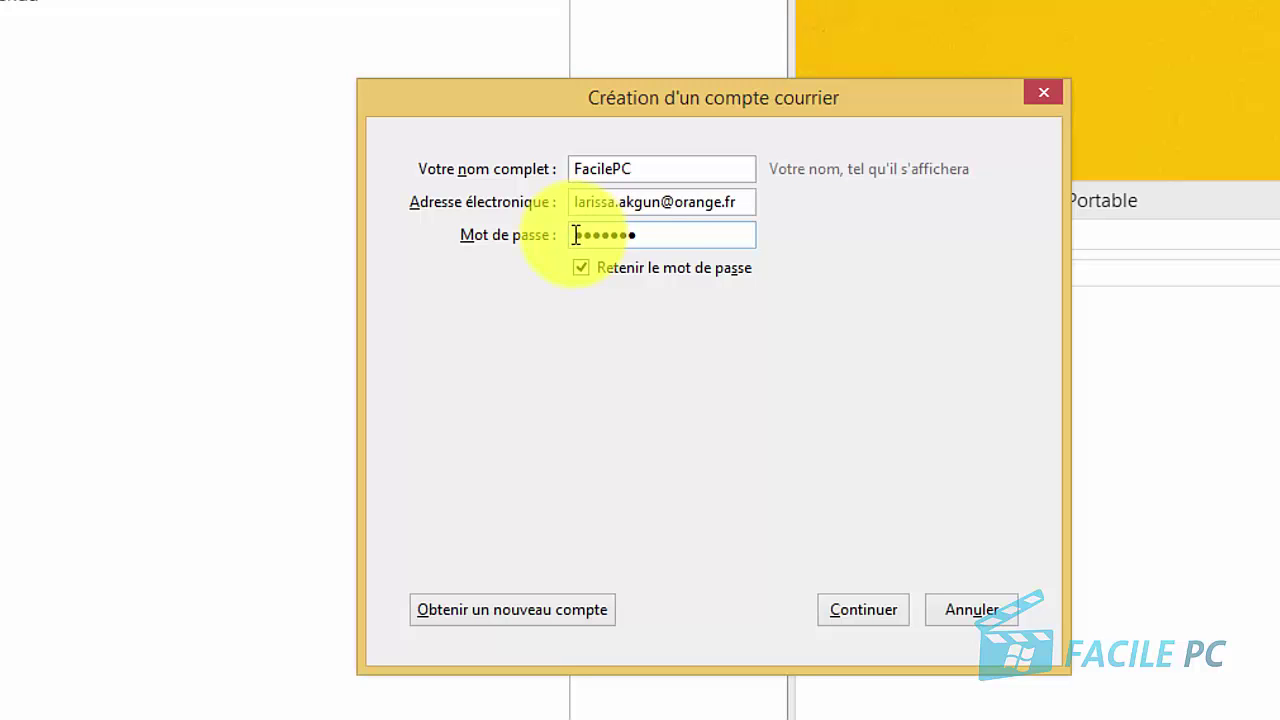
click(581, 268)
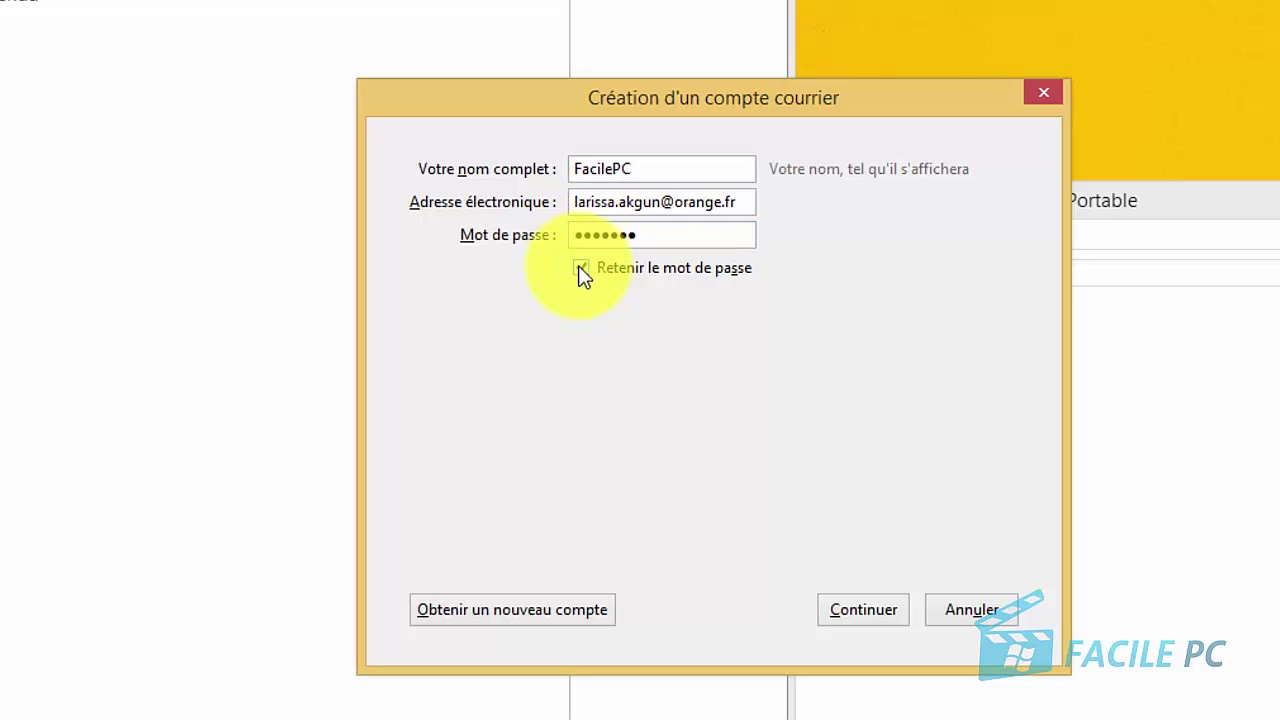
click(582, 268)
click(581, 268)
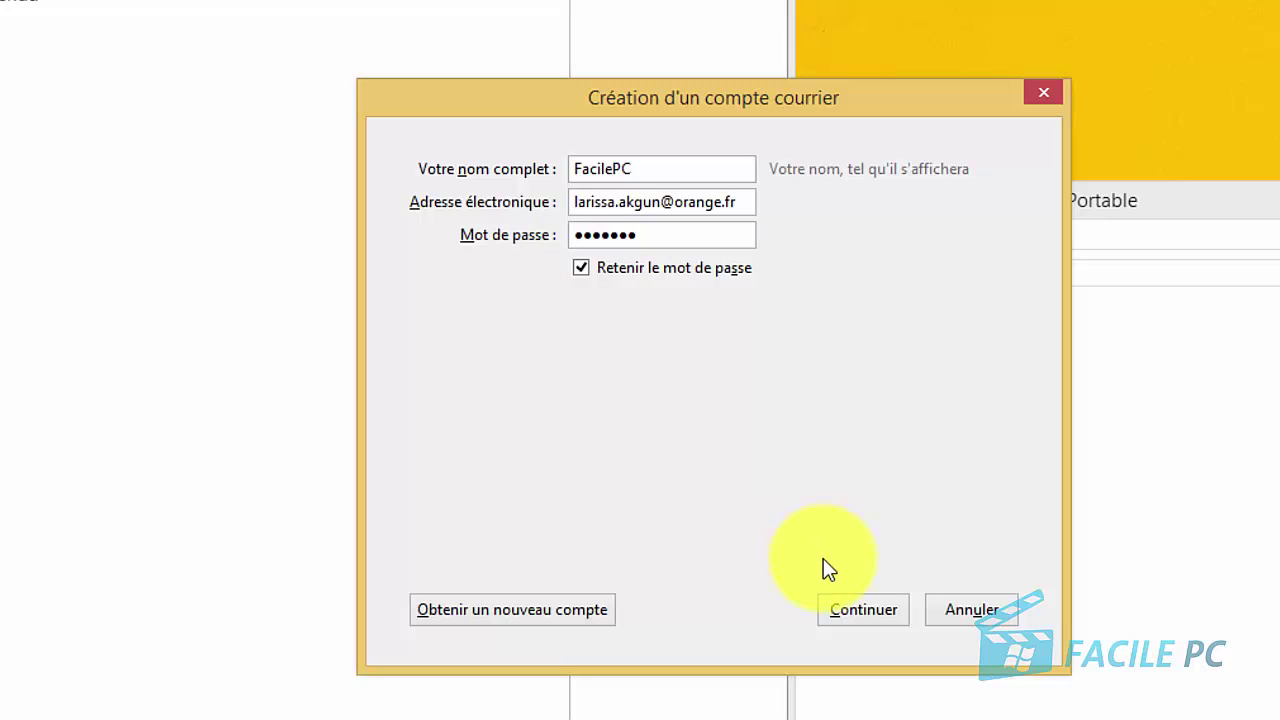
- Look up the provider's mail server settings and proceed through manual configuration to the advanced account settings
click(865, 620)
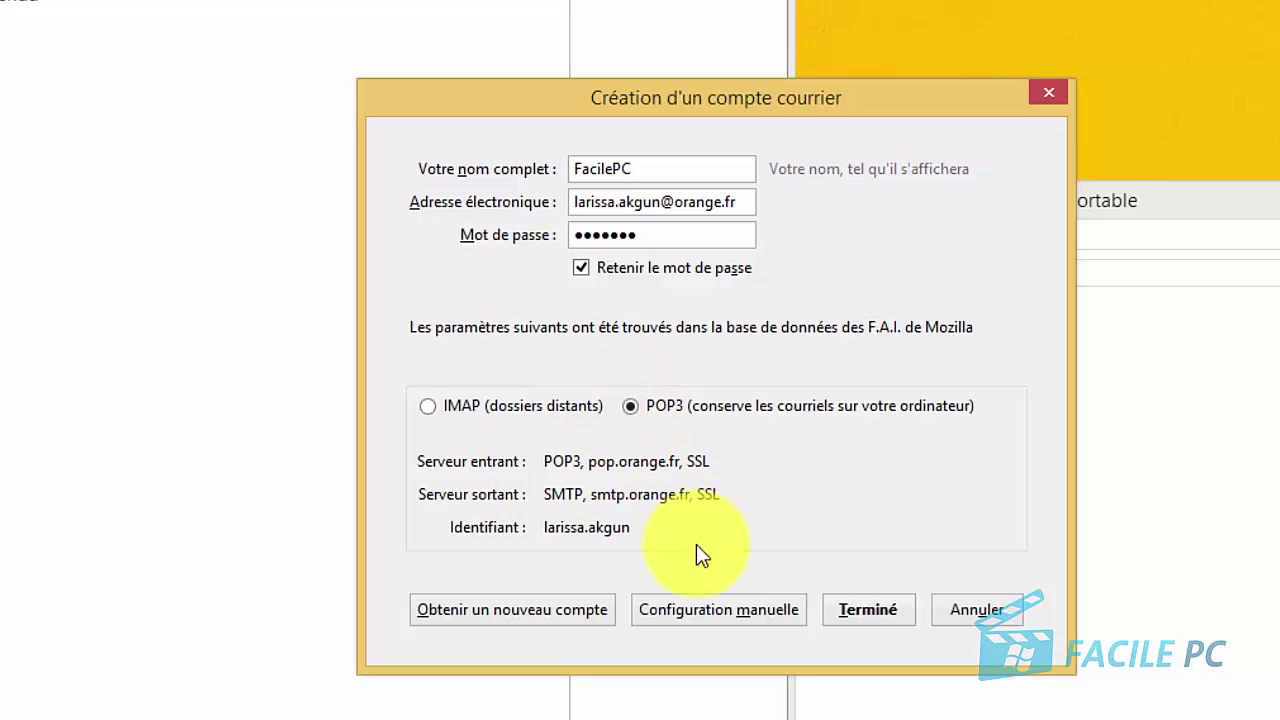
click(720, 610)
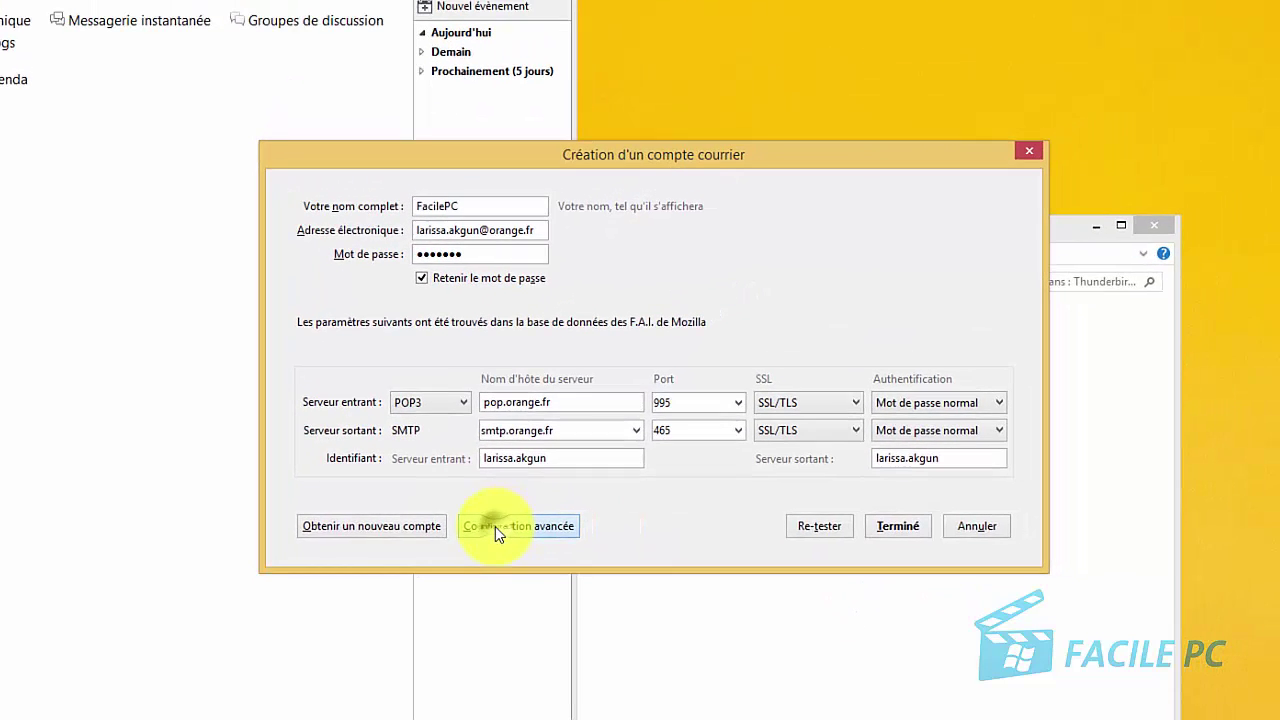
click(495, 526)
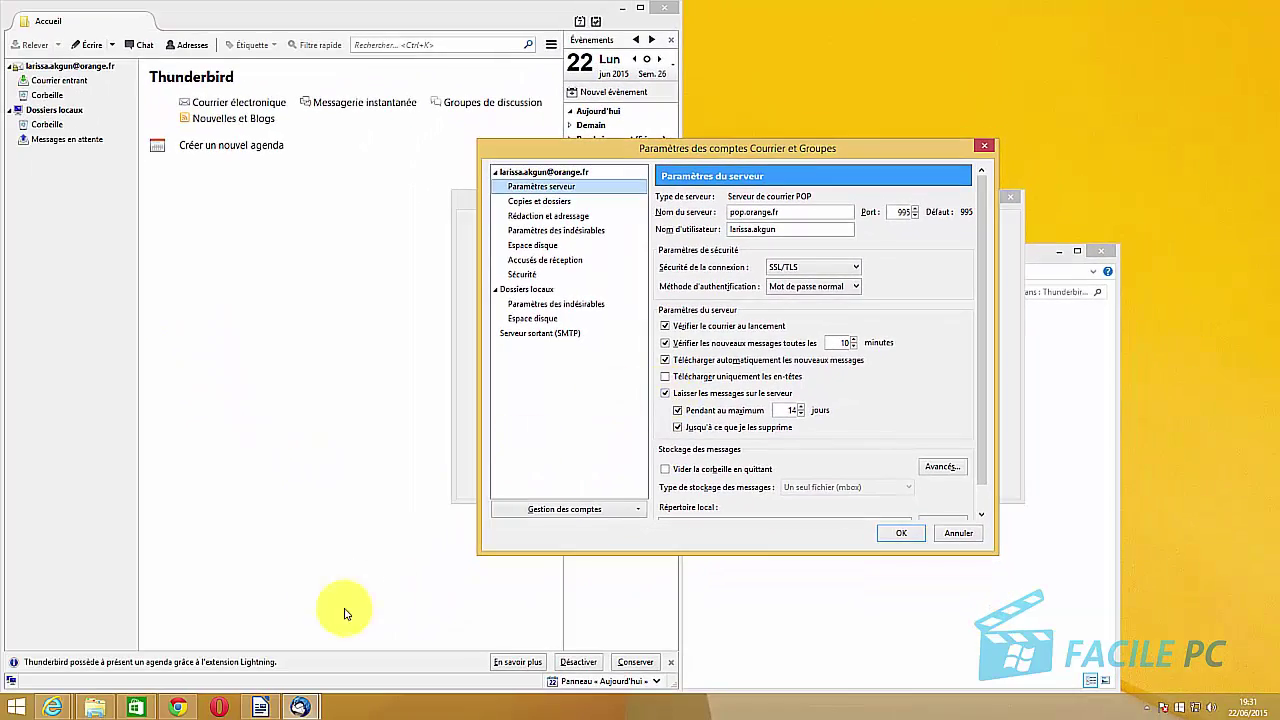
- Switch to Chrome, bring up the Orange webmail inbox, and close the PortableApps page
click(177, 707)
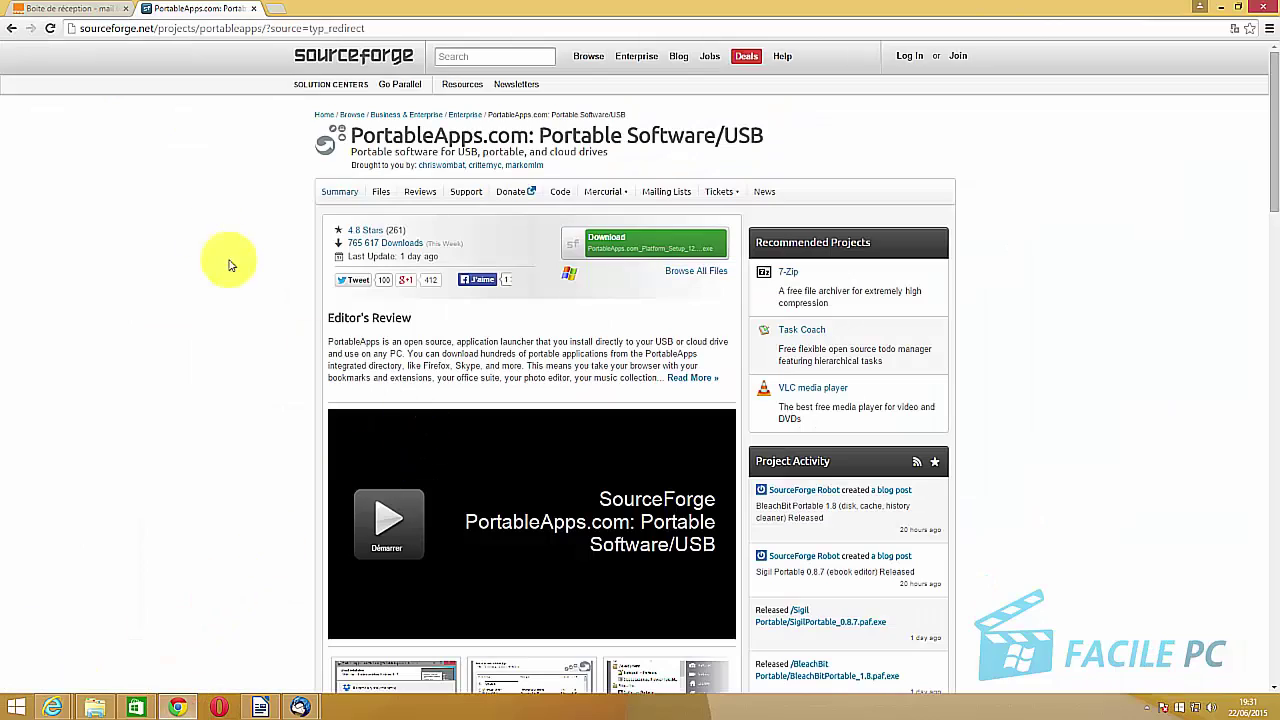
click(70, 9)
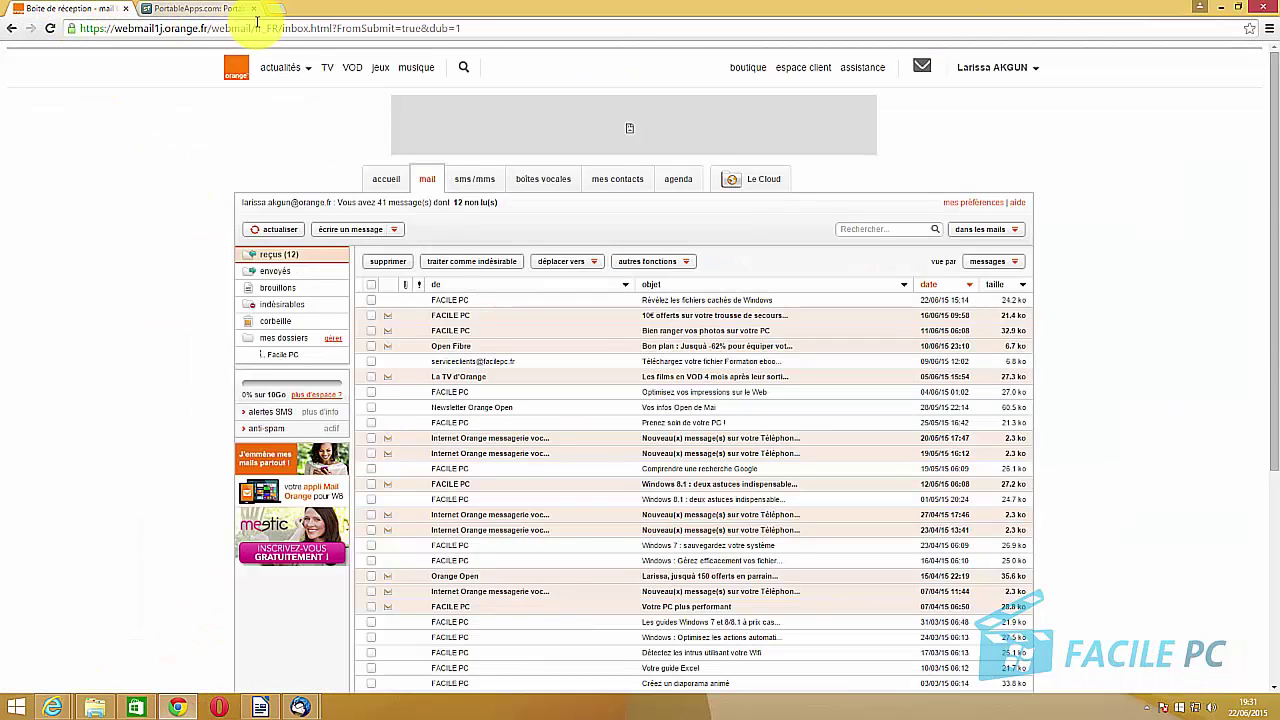
click(253, 8)
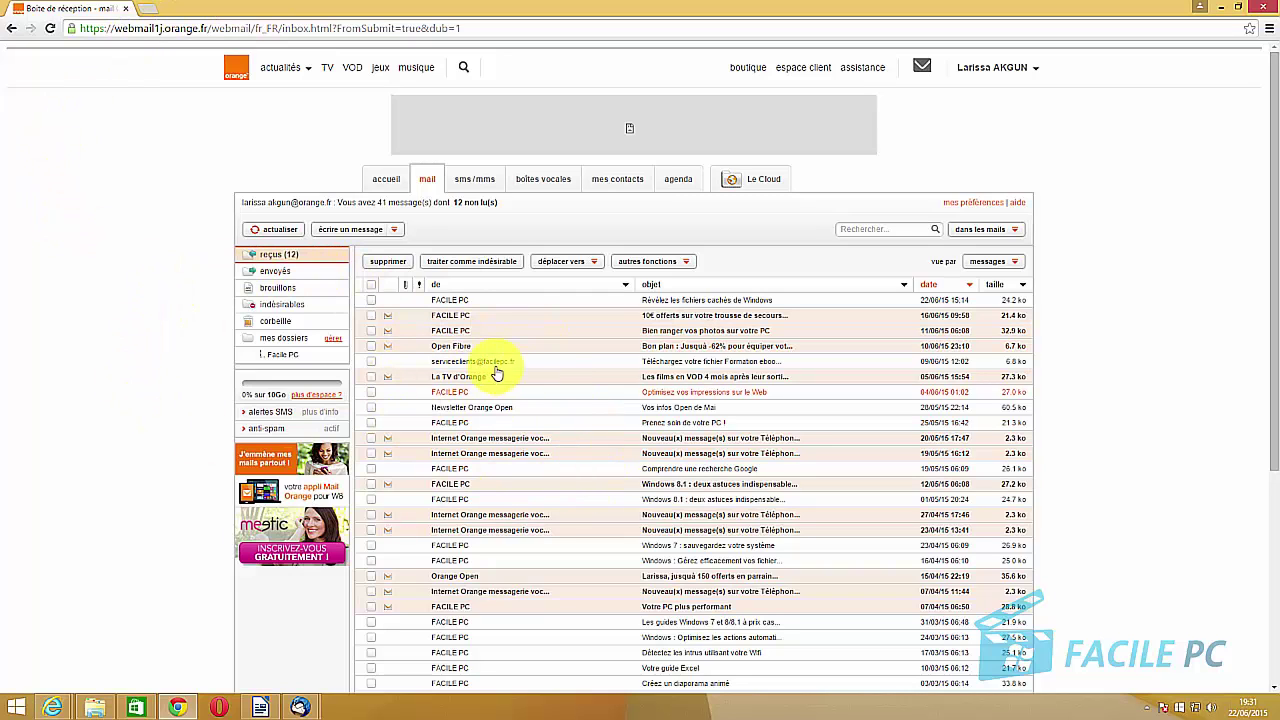
mouse_move(302, 706)
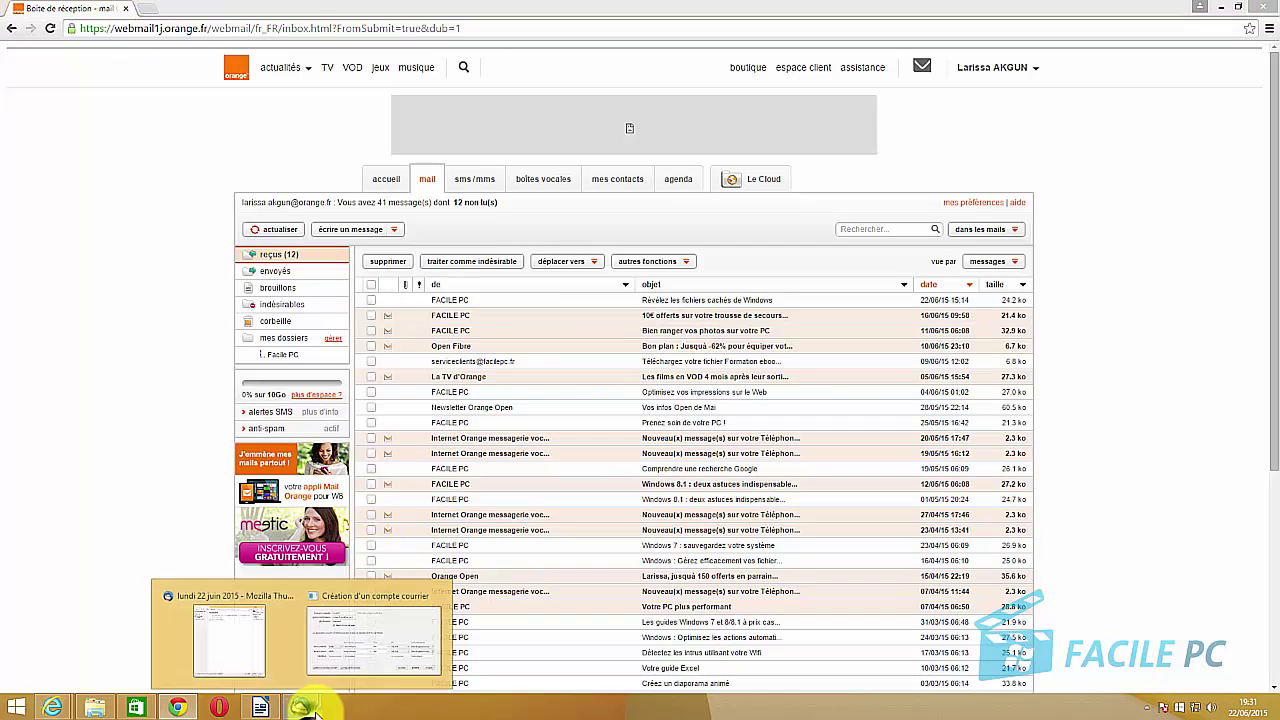
click(396, 662)
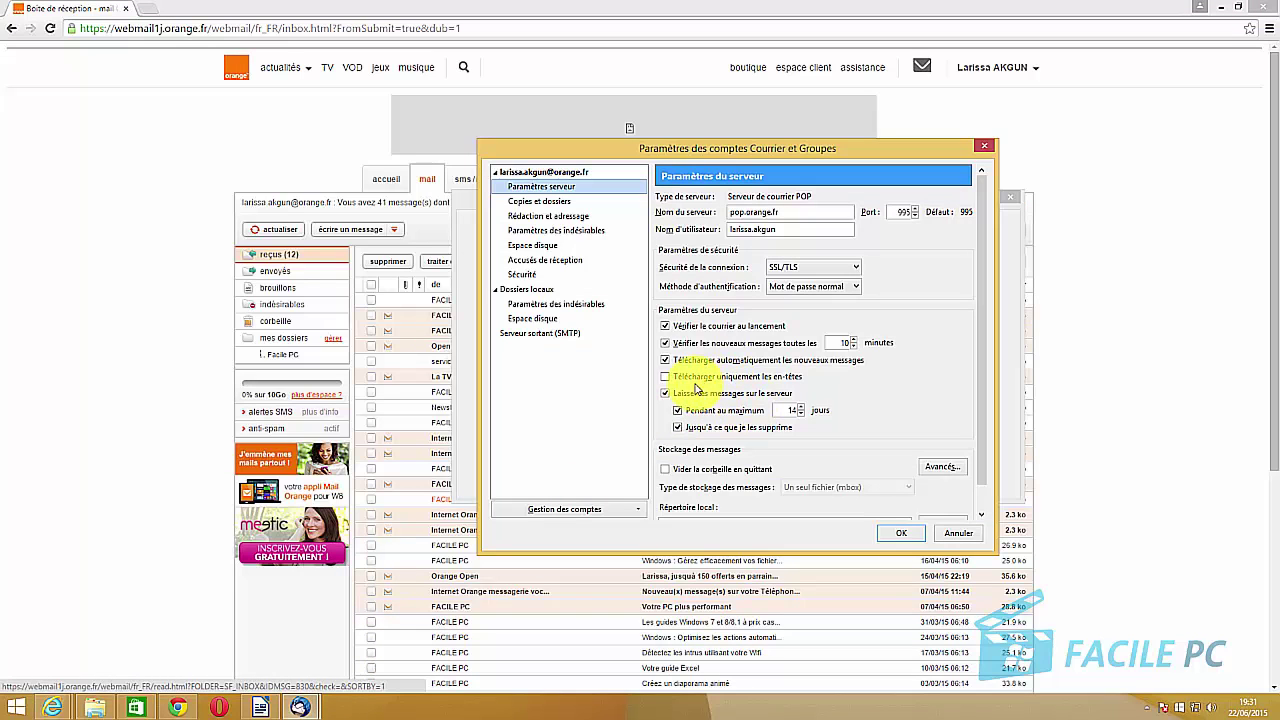
click(679, 411)
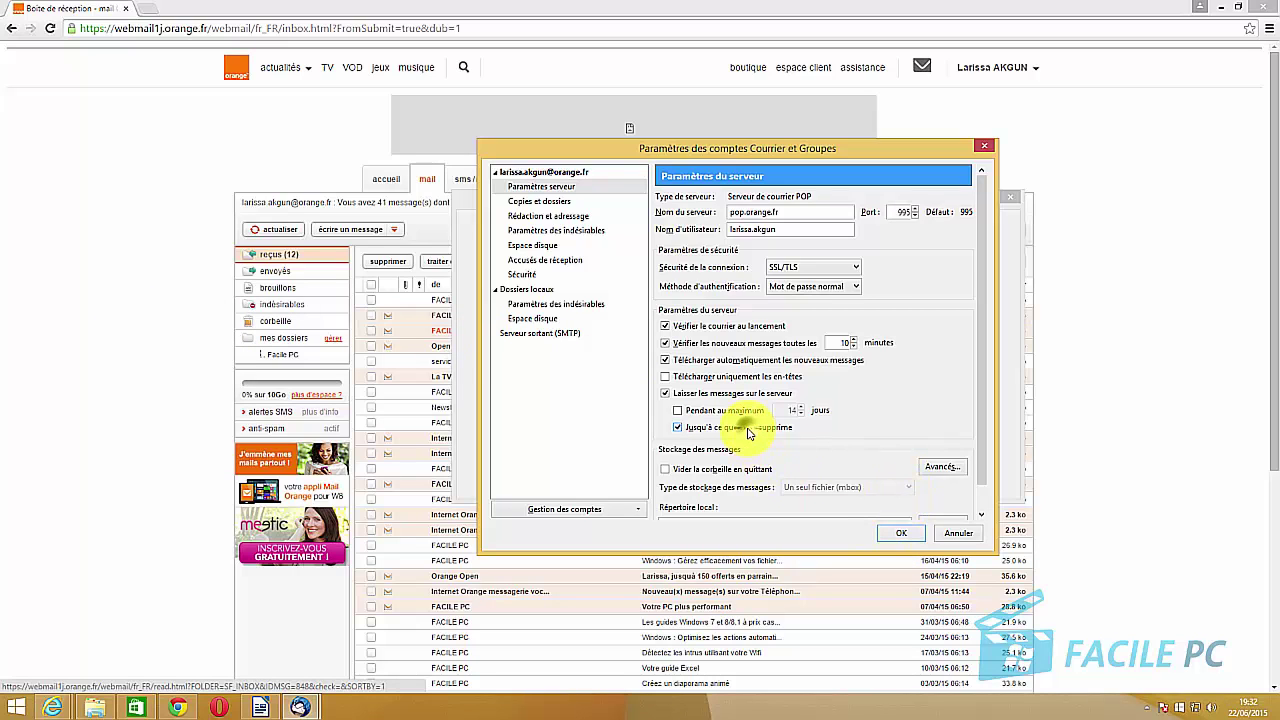
click(901, 535)
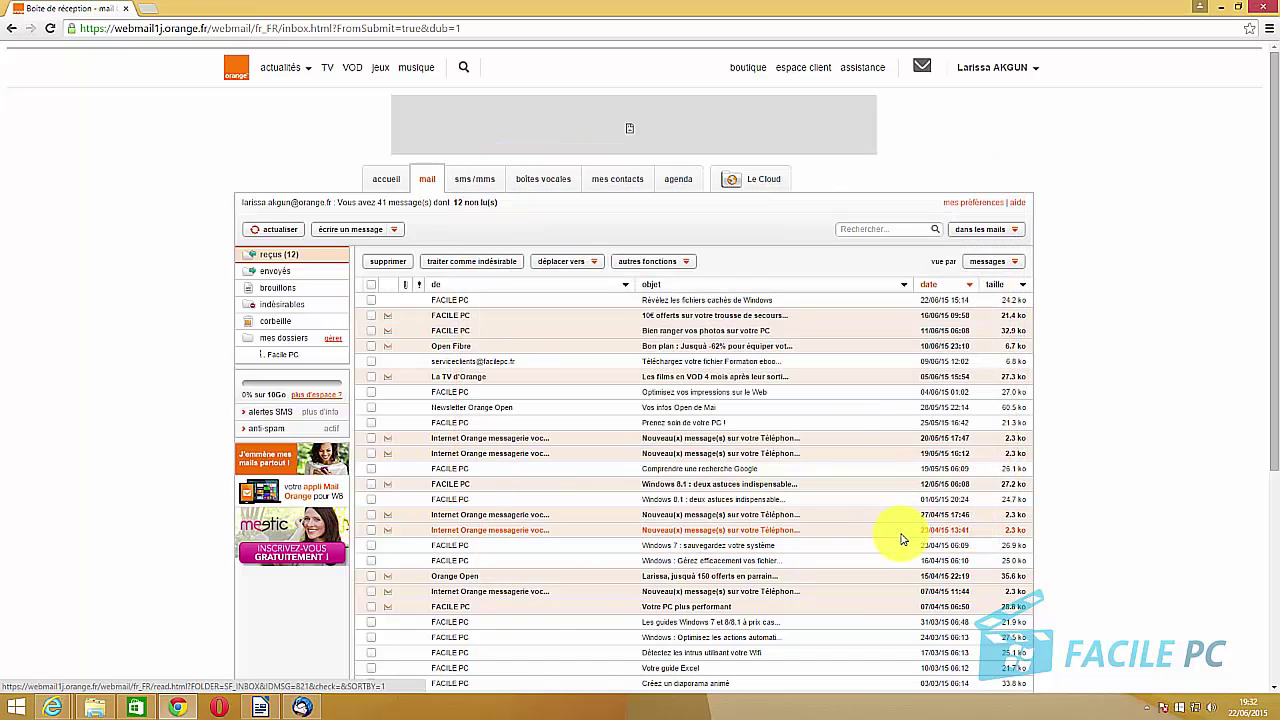
- Bring up Thunderbird's main window, open the account's Courrier entrant folder, and retrieve the new messages
click(301, 707)
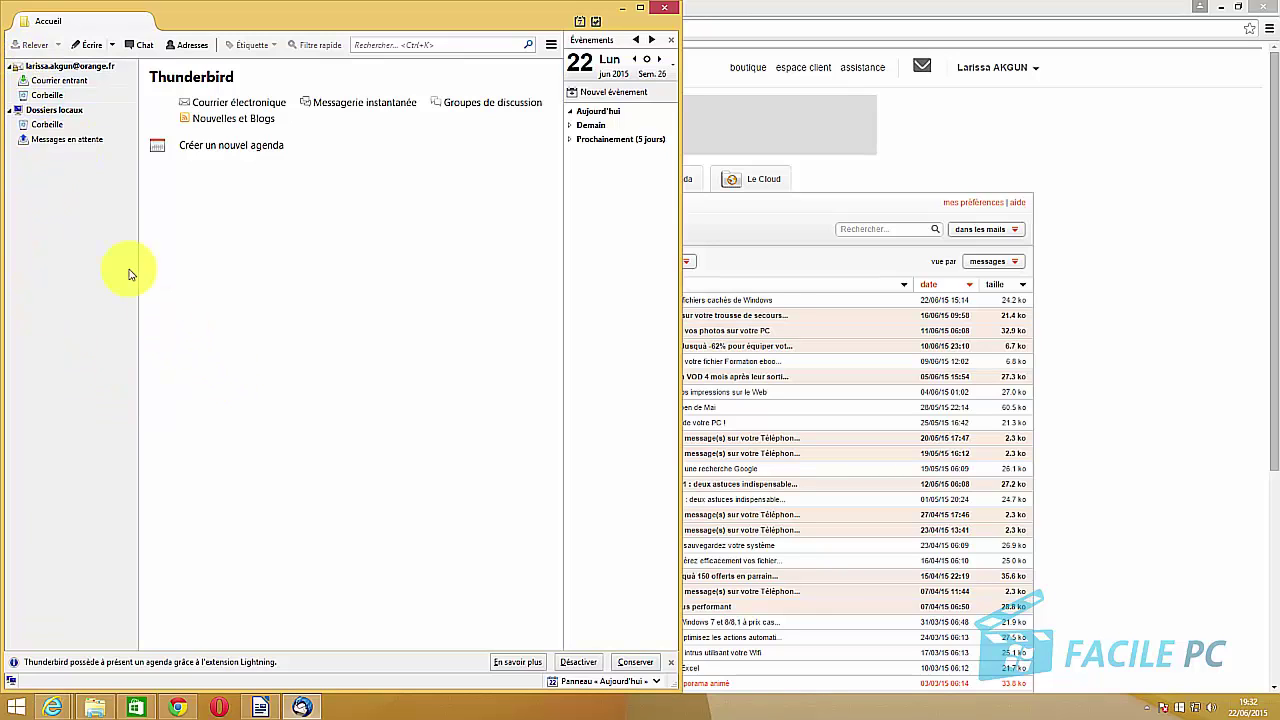
click(44, 84)
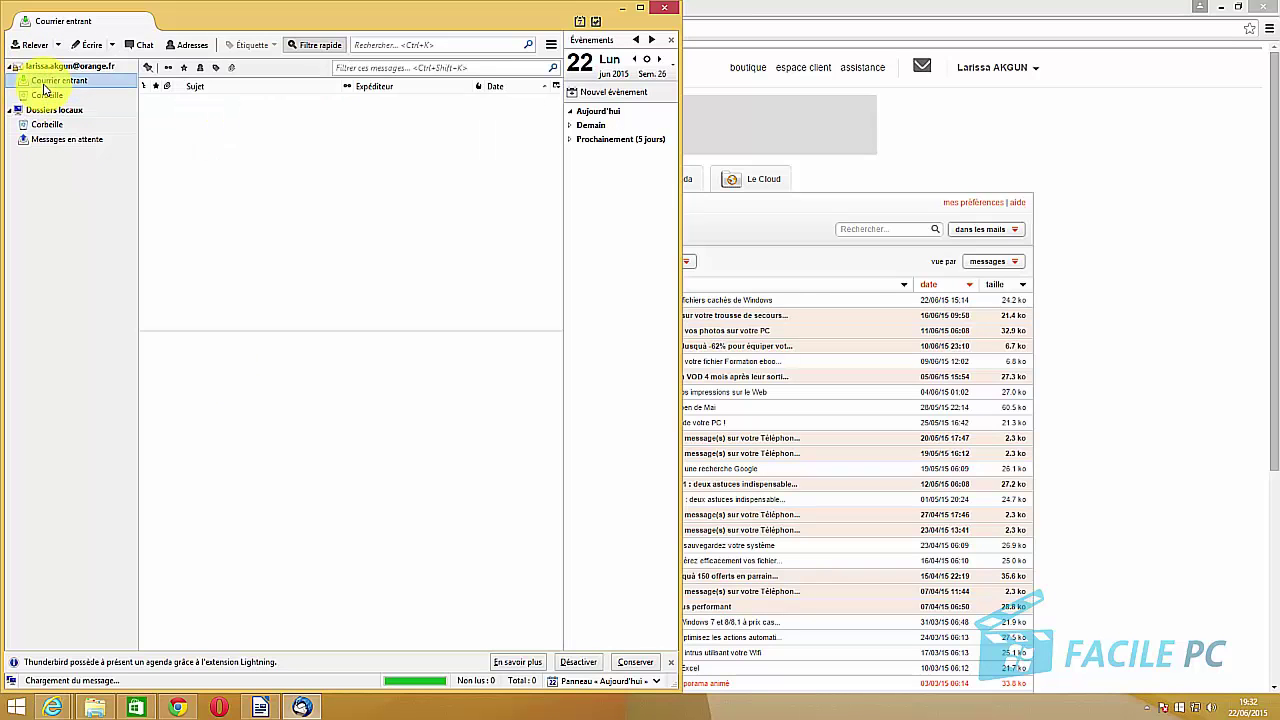
click(22, 46)
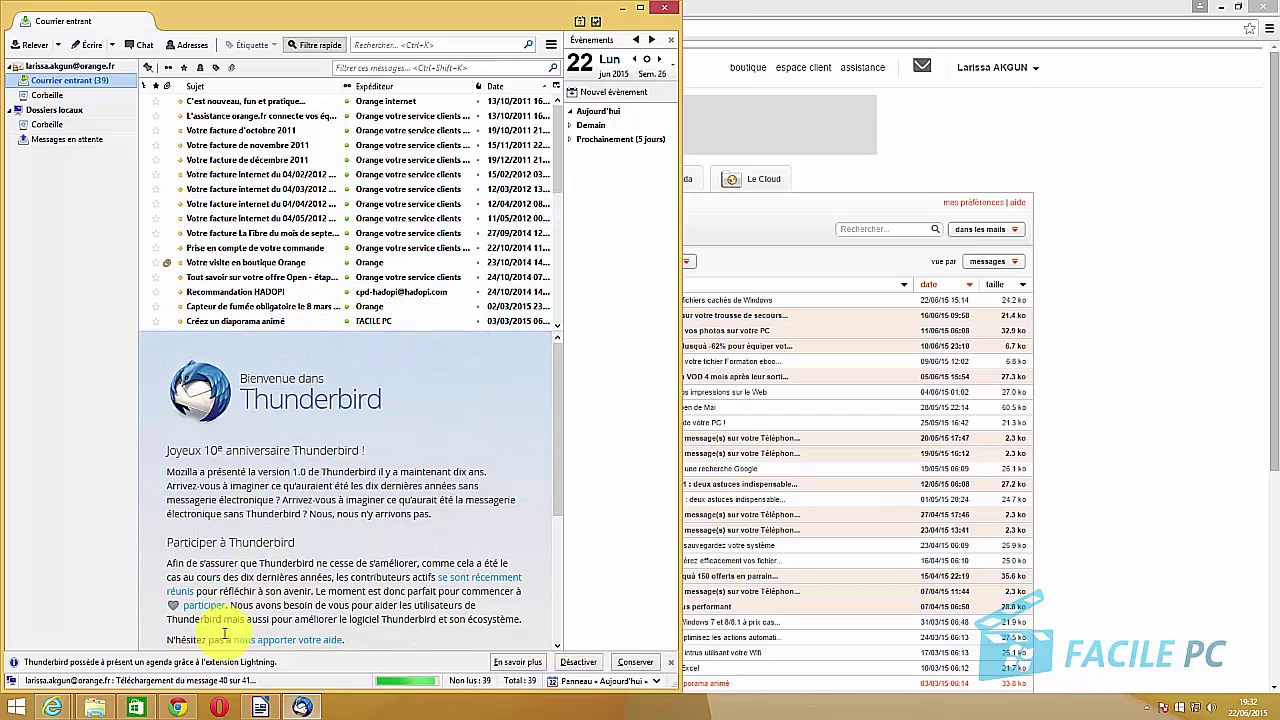
- Switch to Chrome and reload the Orange webmail inbox to check the messages left on the server
click(180, 708)
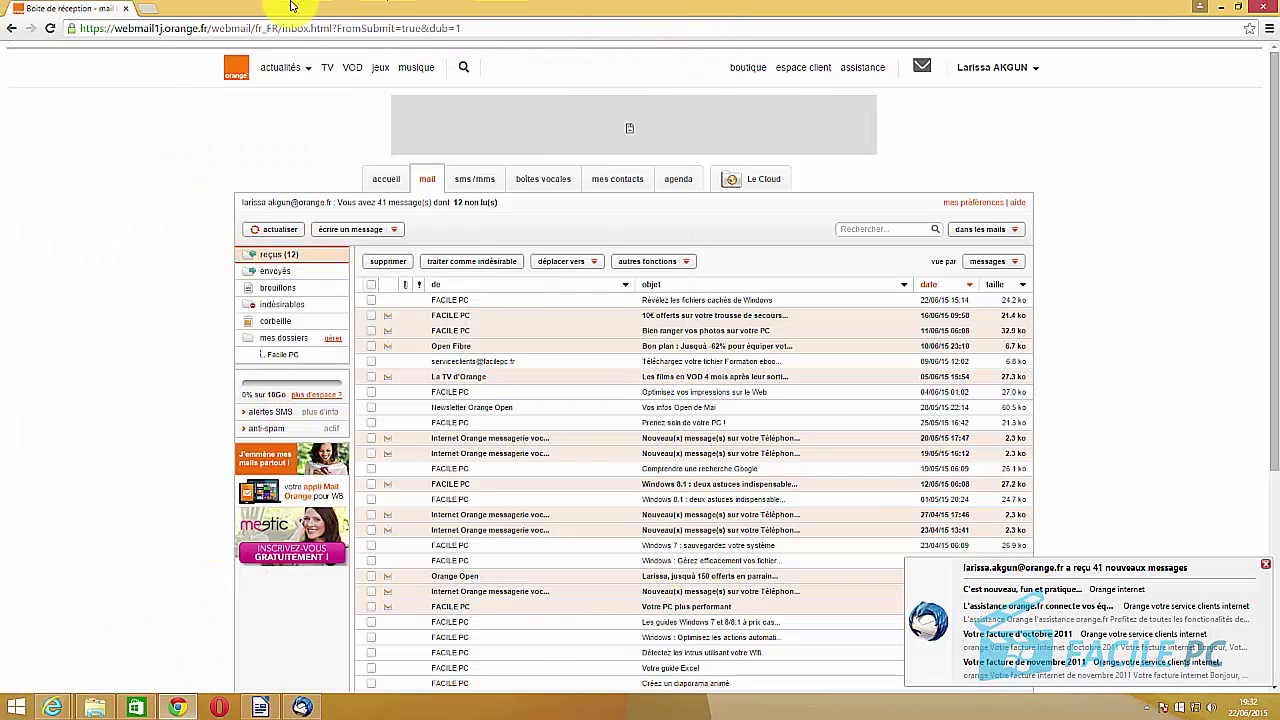
click(51, 29)
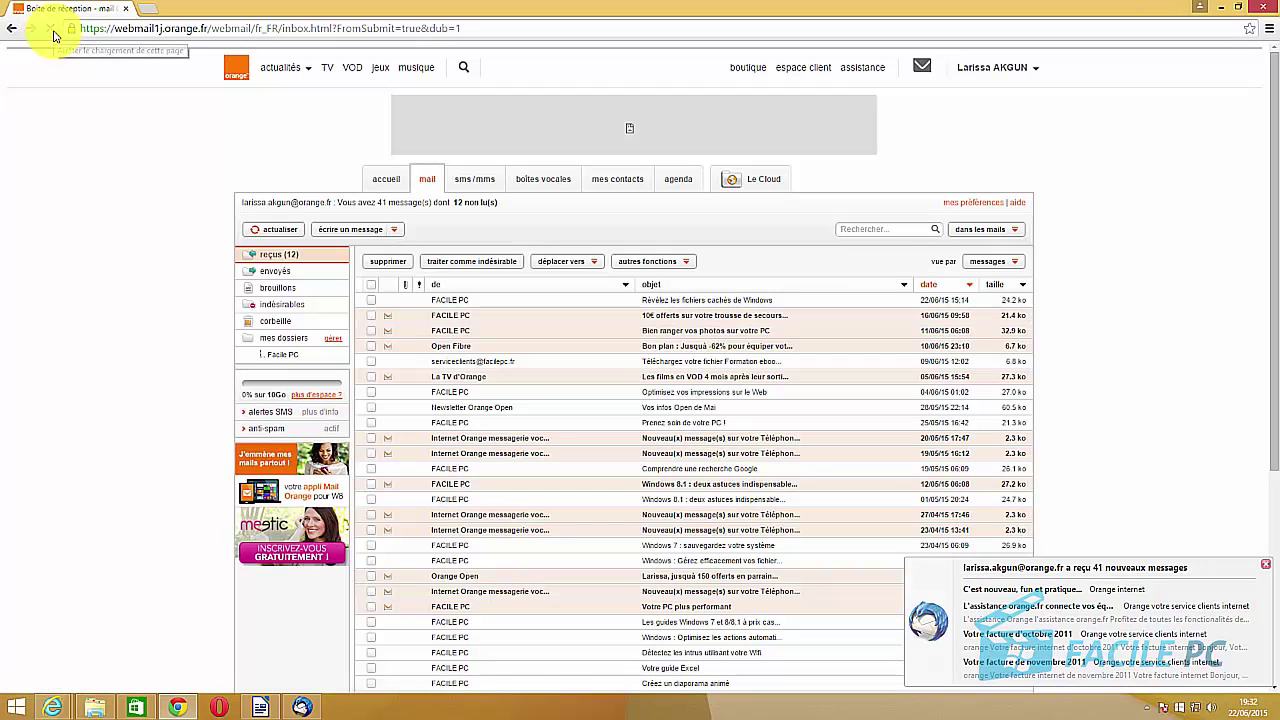
- Switch back to Thunderbird, open the message "Tout savoir sur votre offre Open - étape 1", and display its remote content
click(298, 708)
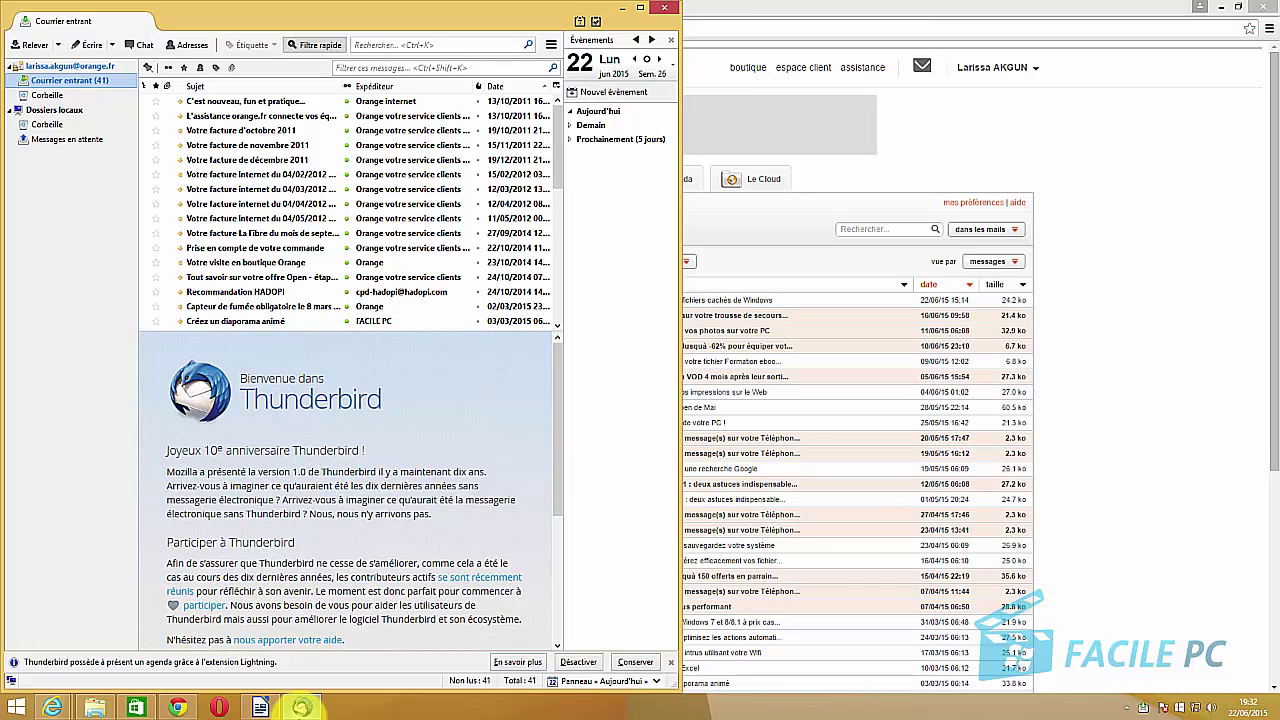
double_click(240, 283)
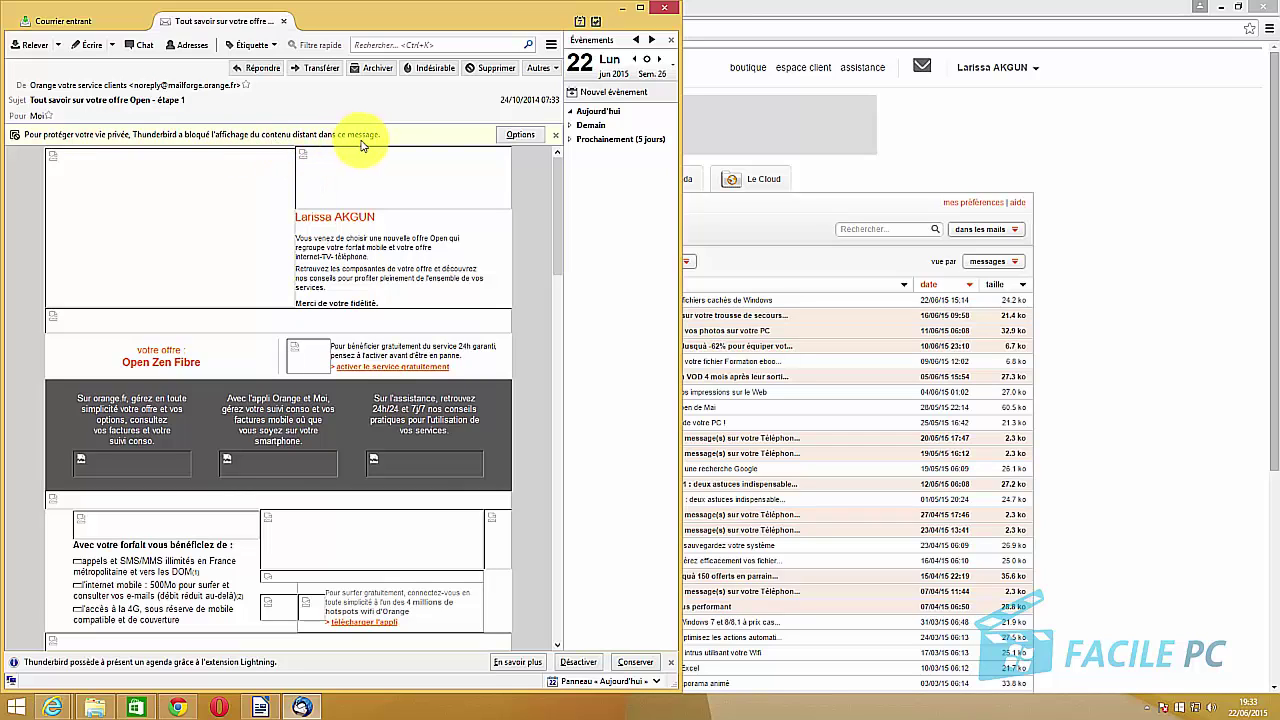
click(521, 136)
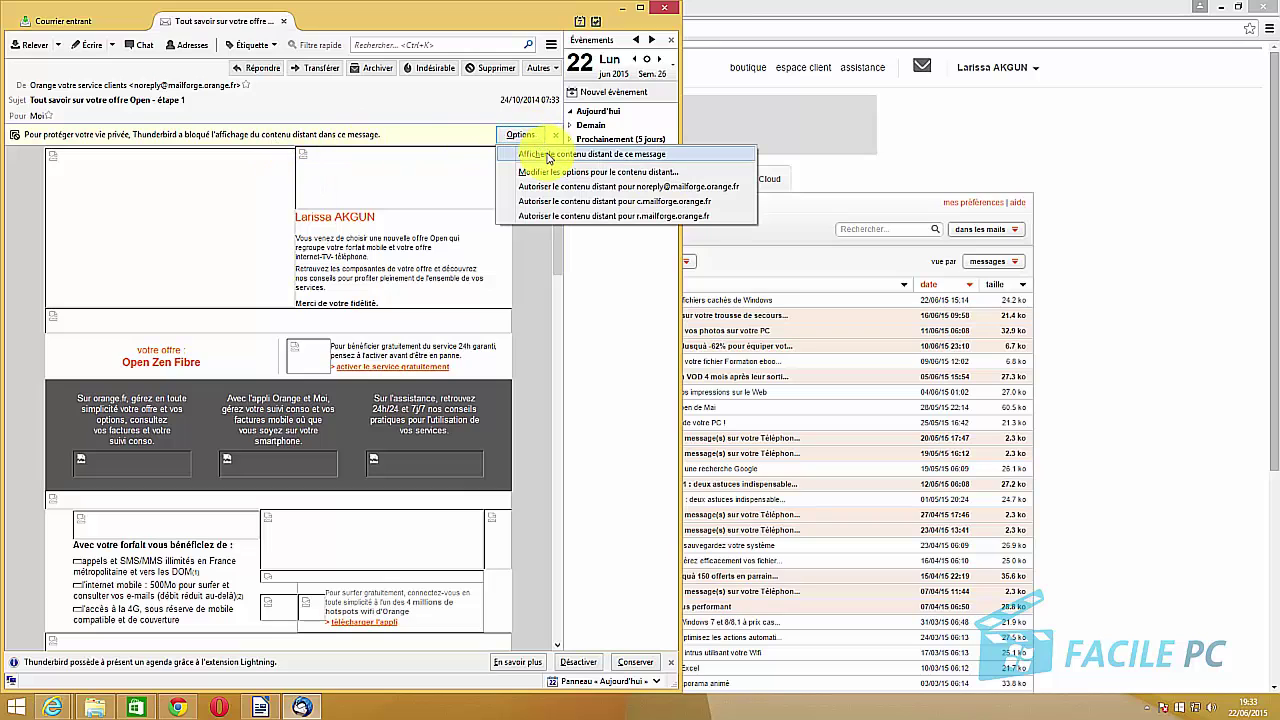
click(548, 156)
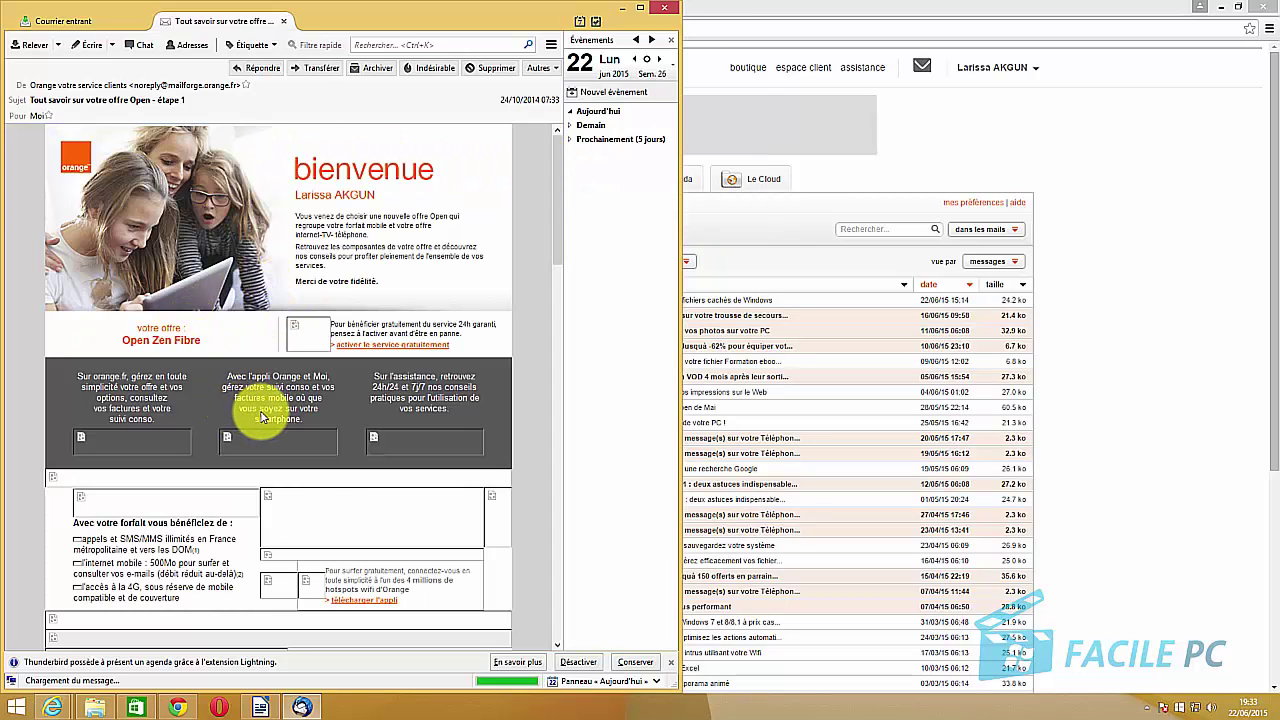
- Close the opened message, and exit Thunderbird and Chrome
scroll(262, 415, down, 15)
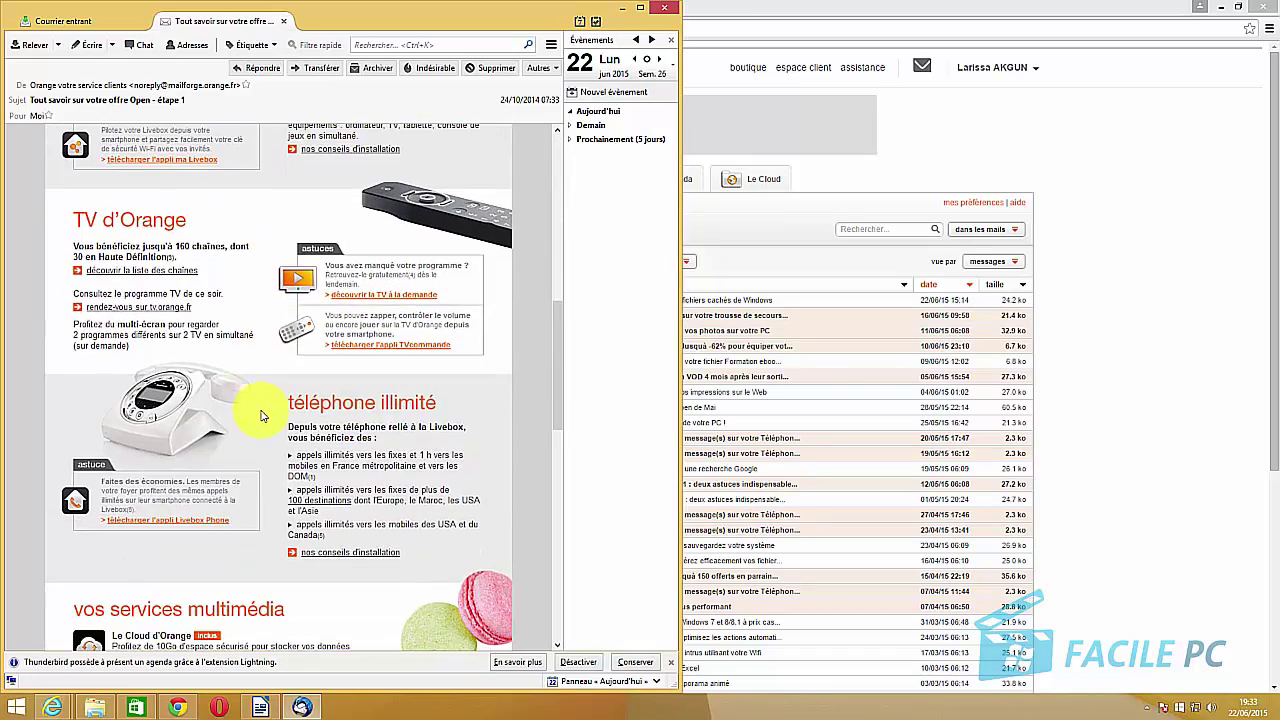
scroll(240, 390, up, 6)
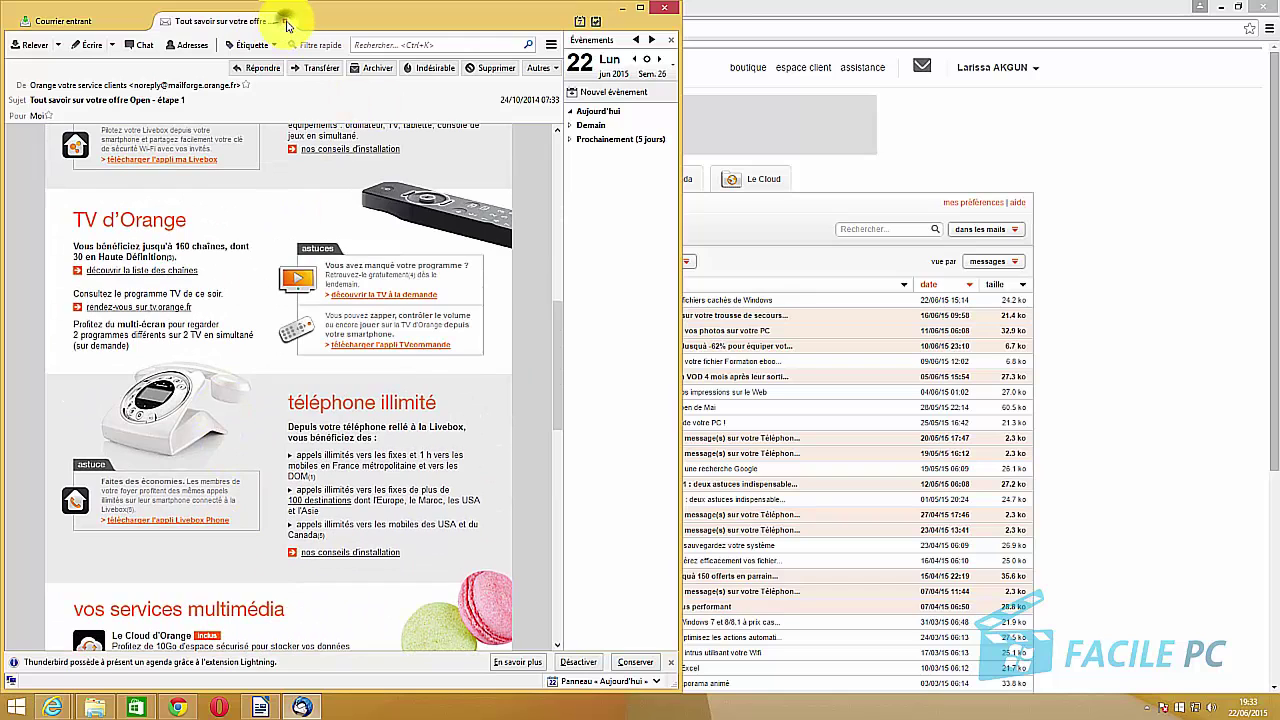
click(286, 22)
click(665, 8)
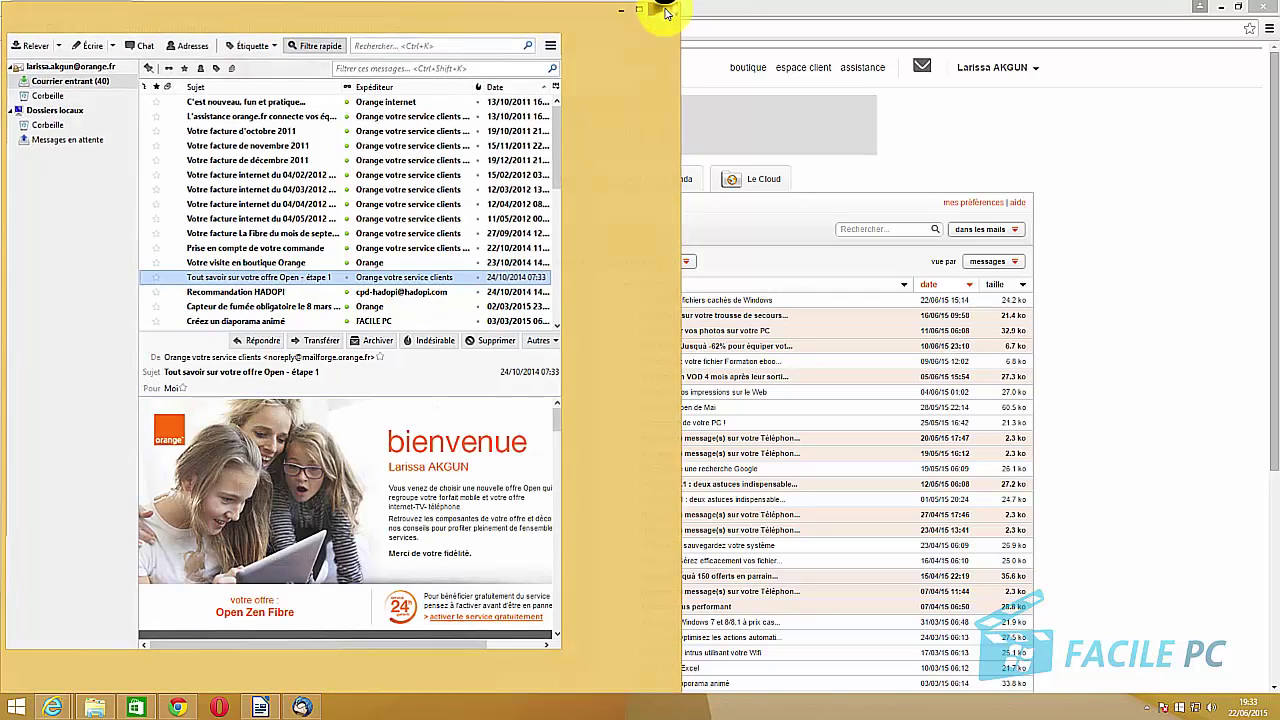
click(1262, 8)
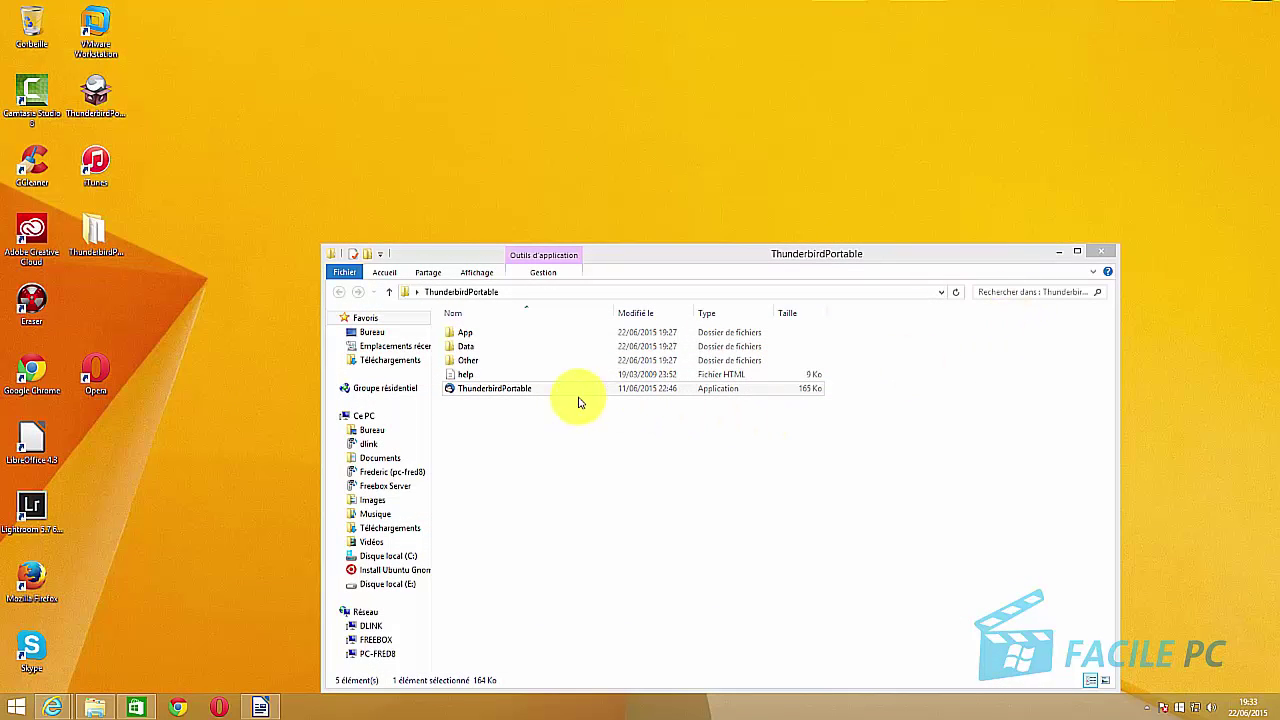
- Relaunch ThunderbirdPortable from its folder to check the inbox, and close both the program and the folder window
click(536, 391)
double_click(536, 396)
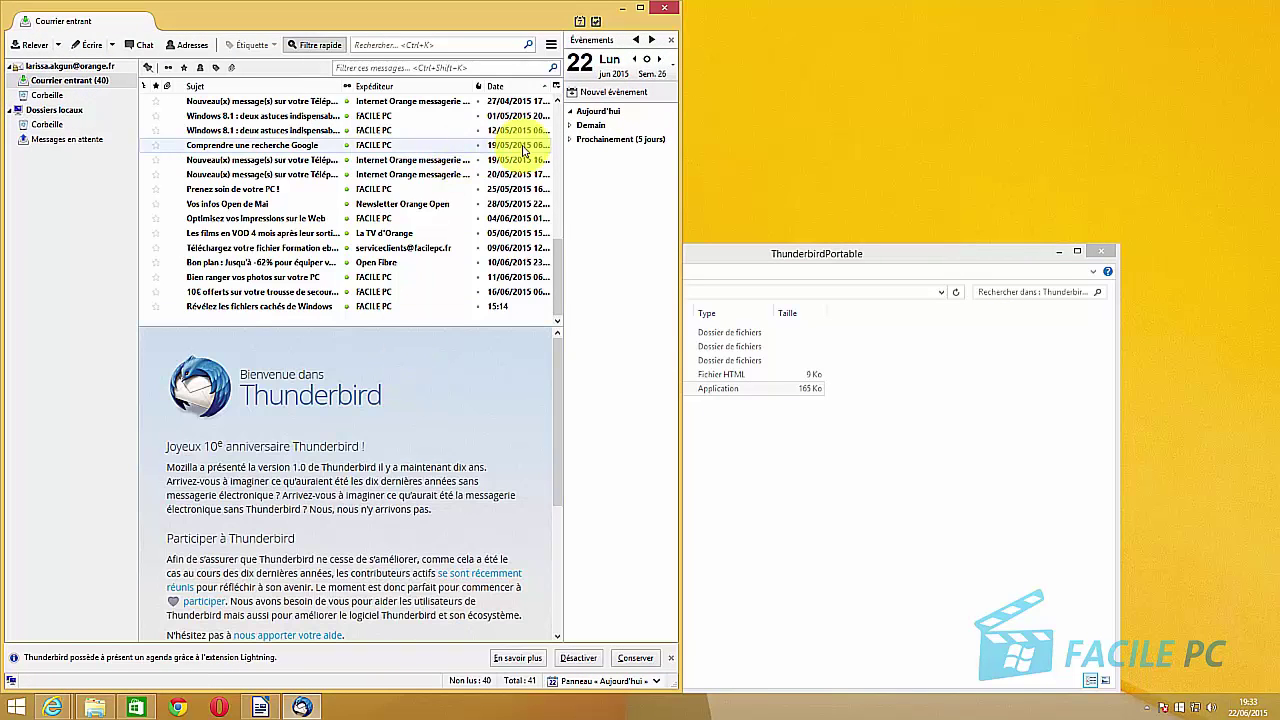
click(665, 10)
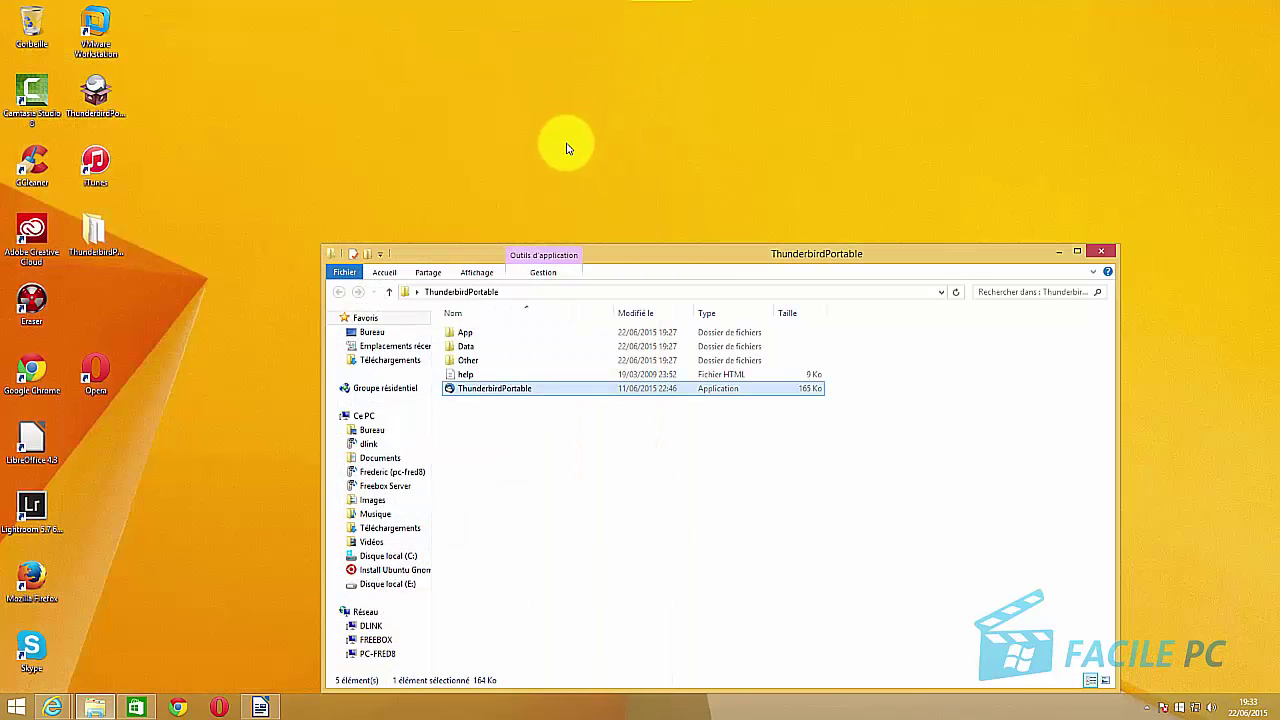
click(1104, 255)
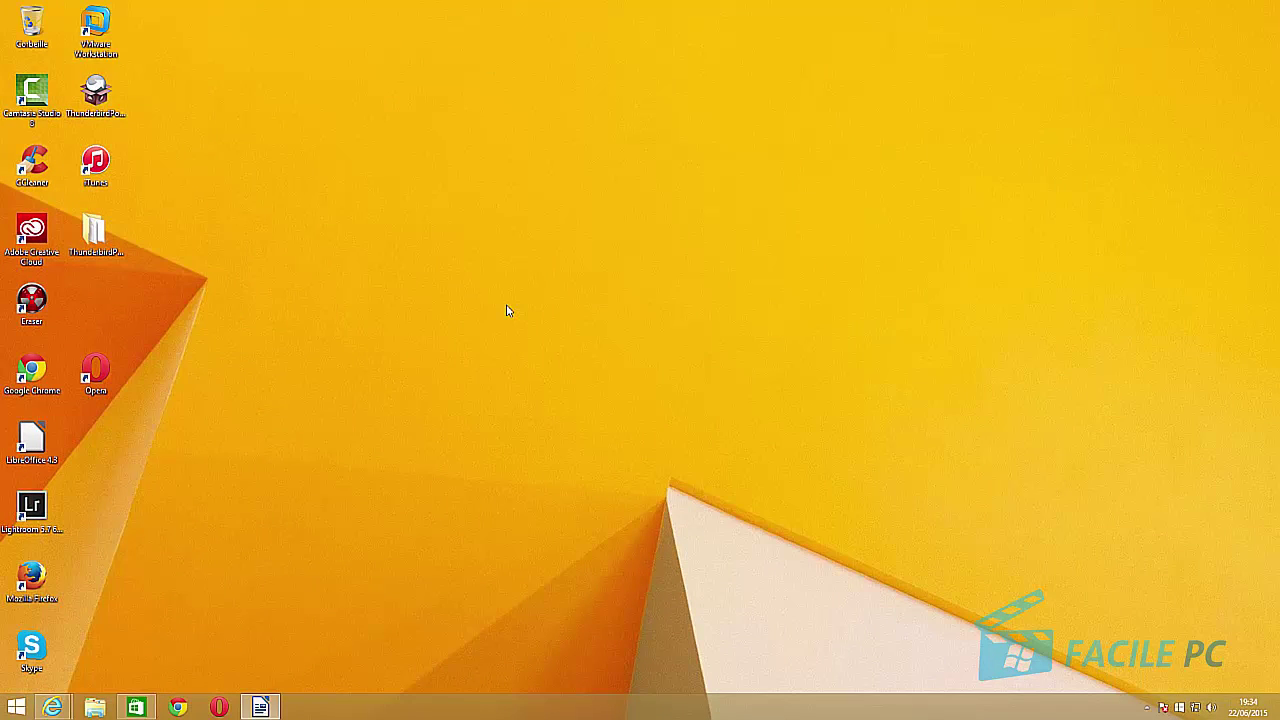
- Move the ThunderbirdPortable folder from the desktop to the Install Ubuntu Gnome (D:) drive by cutting and pasting it
click(96, 708)
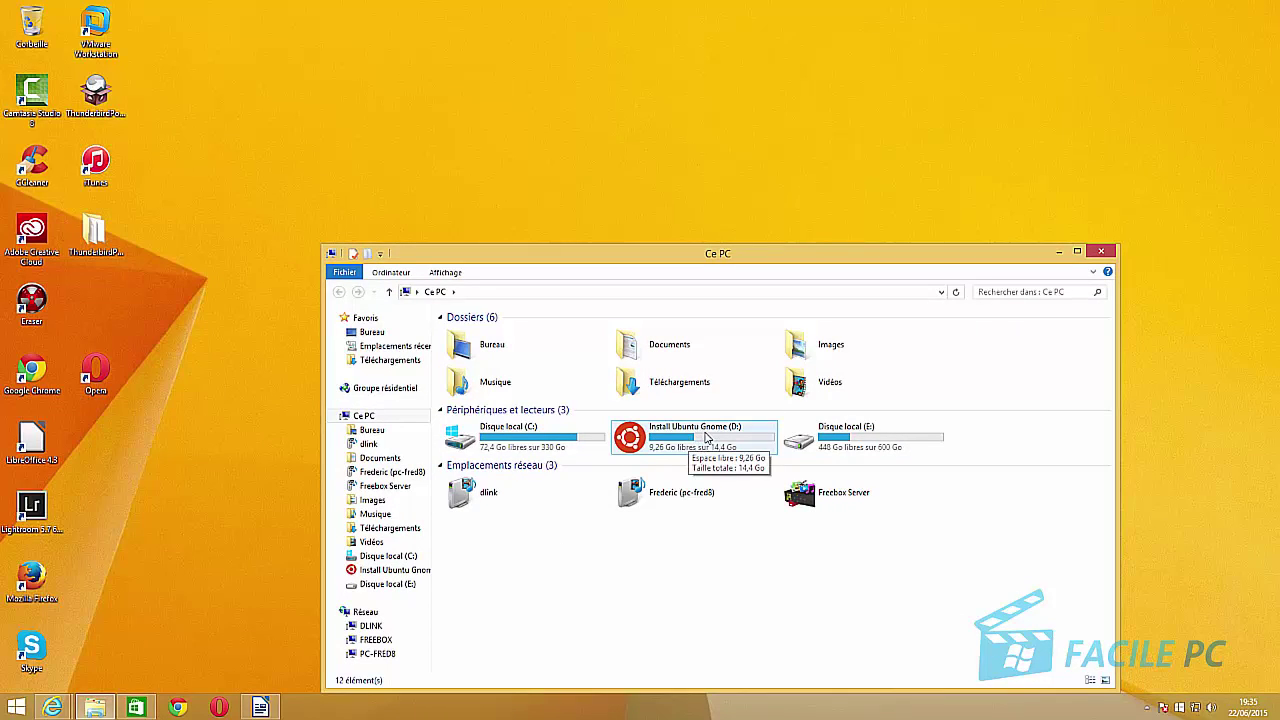
click(88, 236)
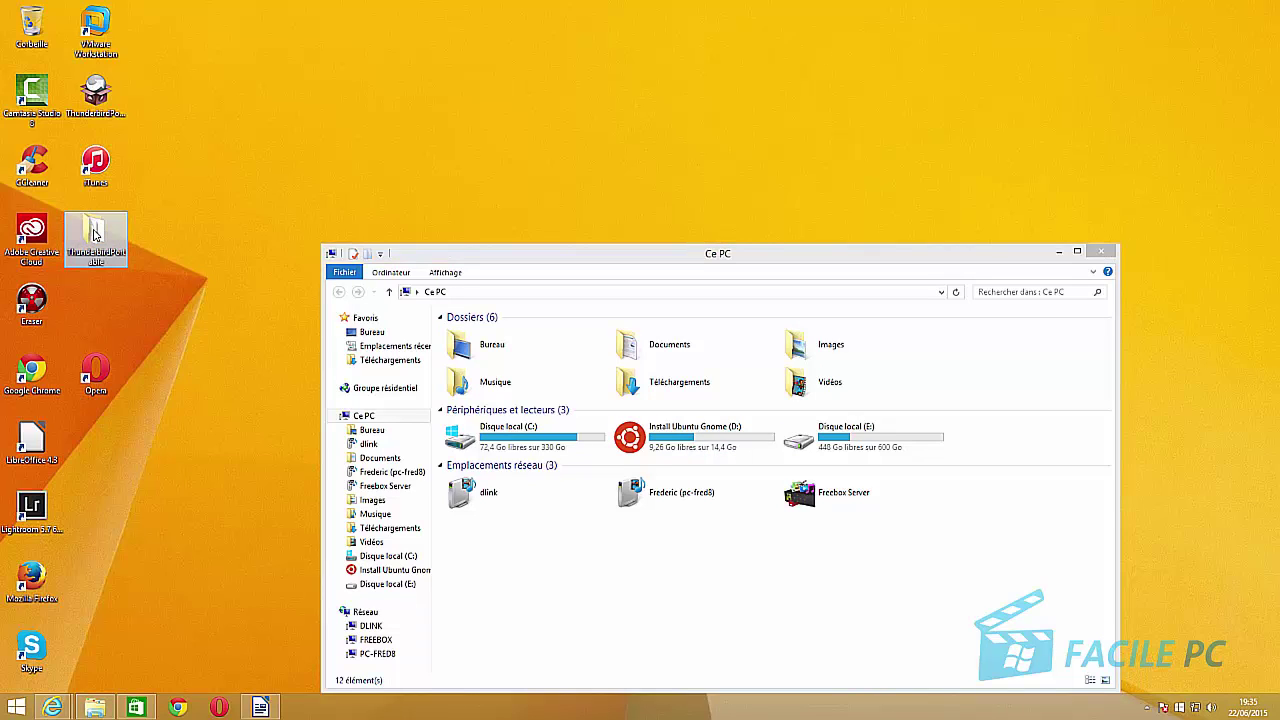
right_click(95, 235)
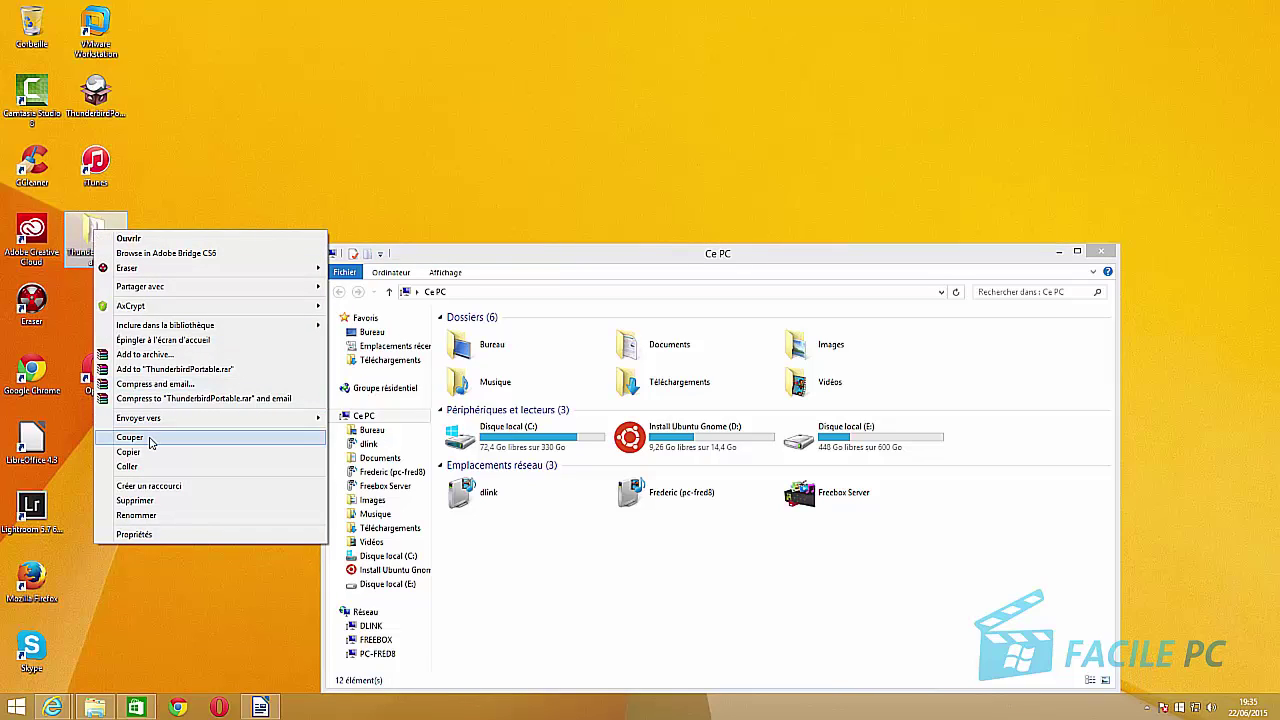
click(150, 442)
double_click(655, 440)
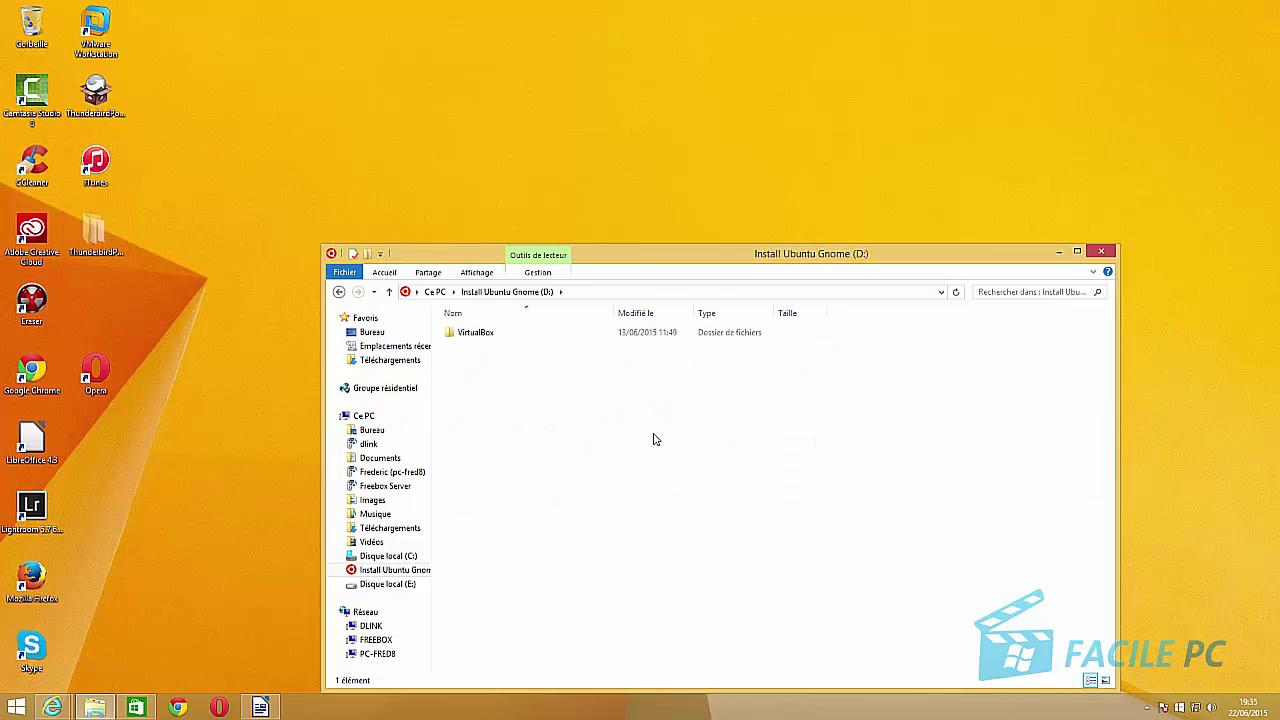
right_click(503, 411)
click(566, 509)
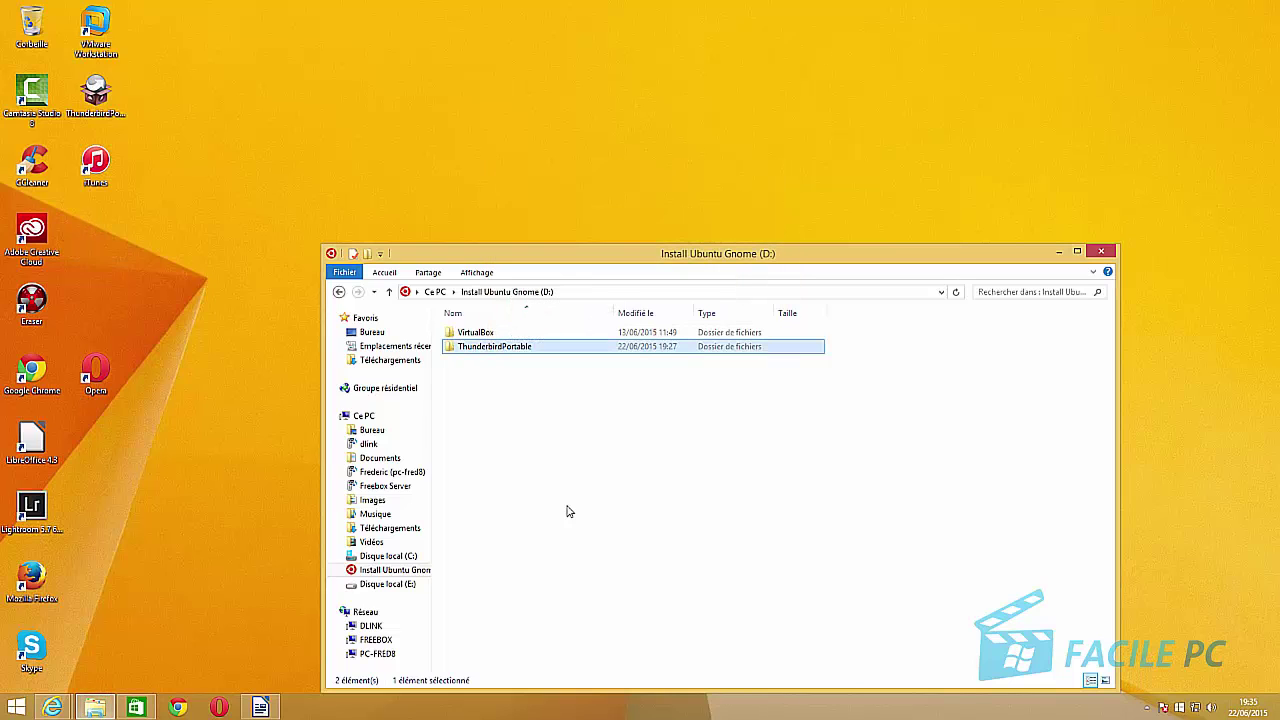
click(483, 403)
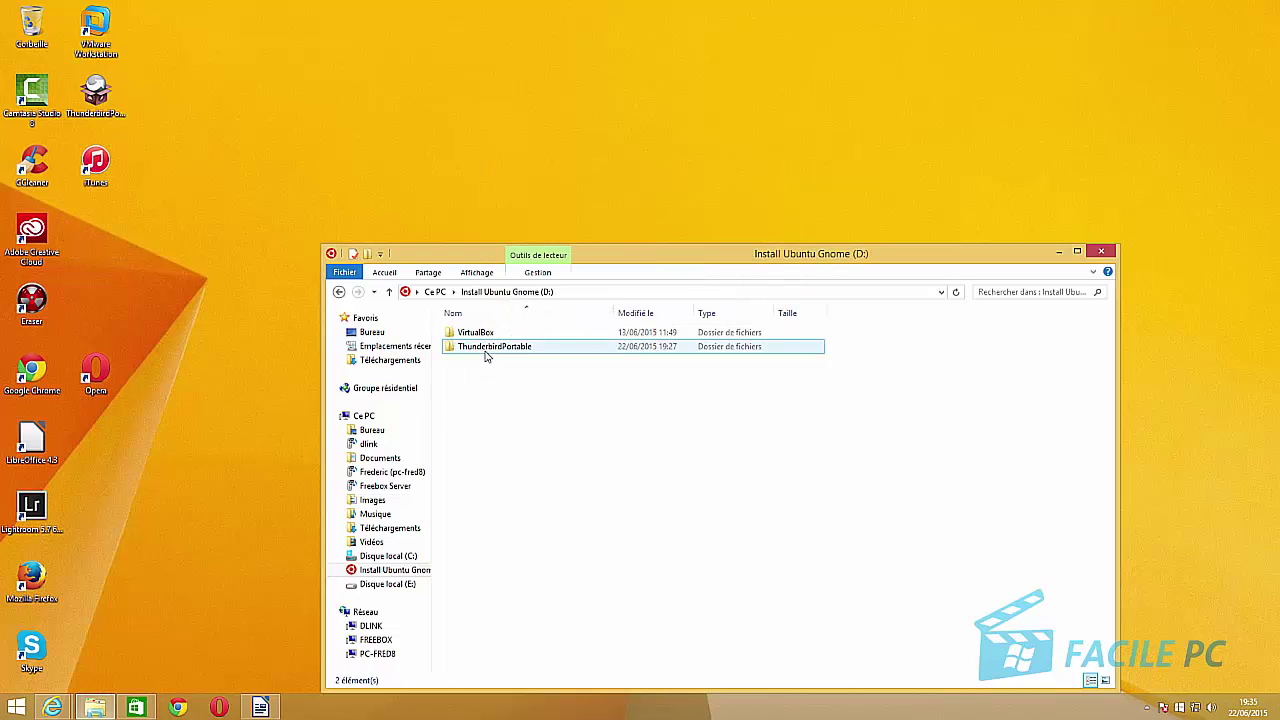
- Launch ThunderbirdPortable from its folder on the D: drive to check the inbox, and close the program
double_click(487, 349)
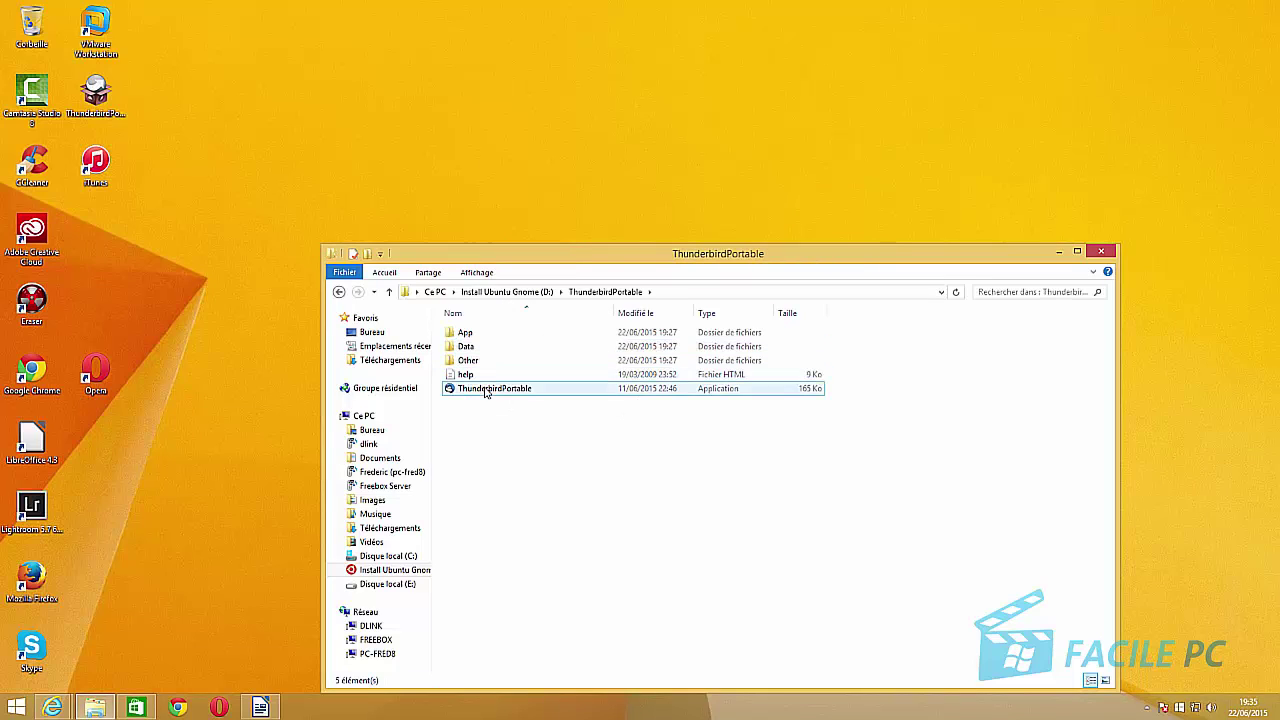
double_click(486, 390)
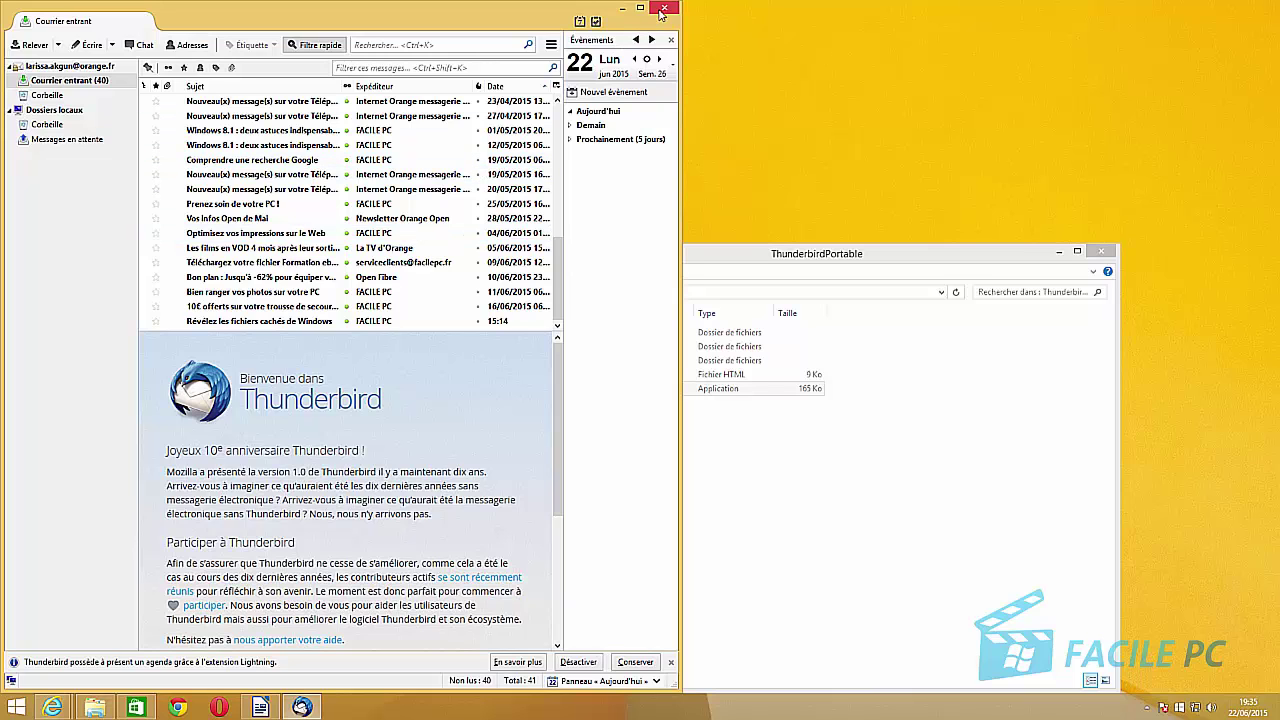
click(664, 9)
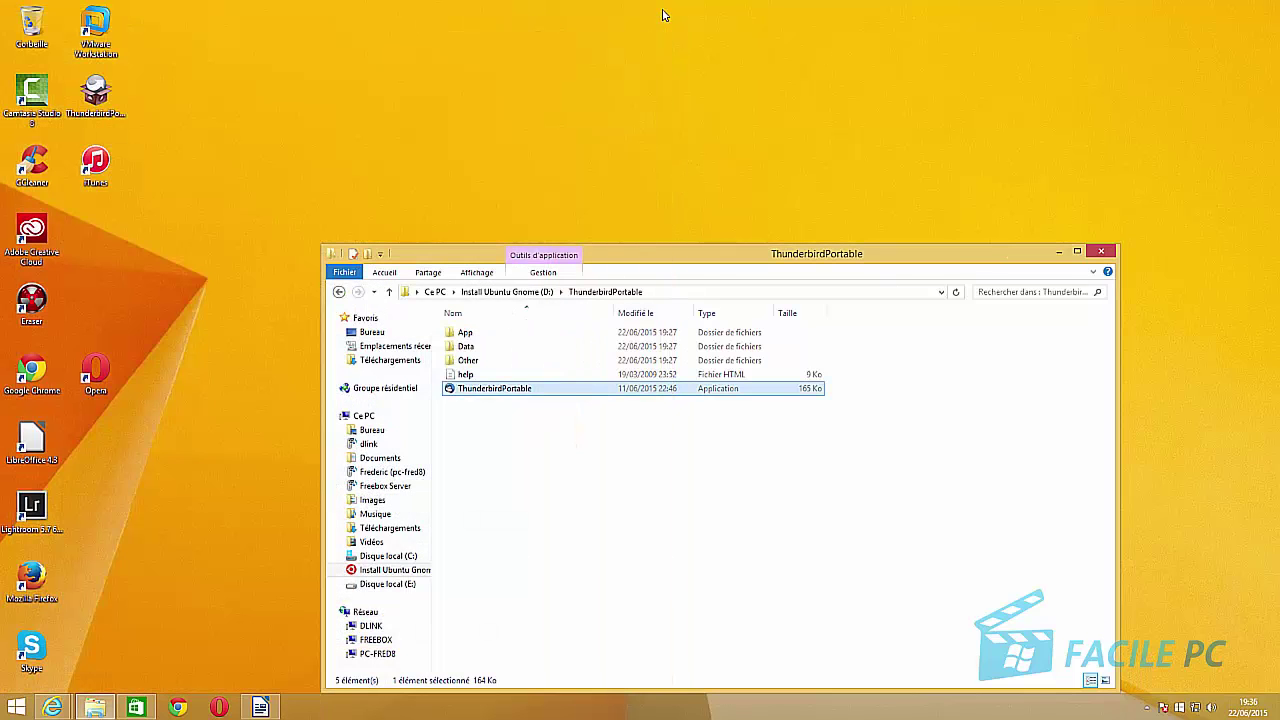